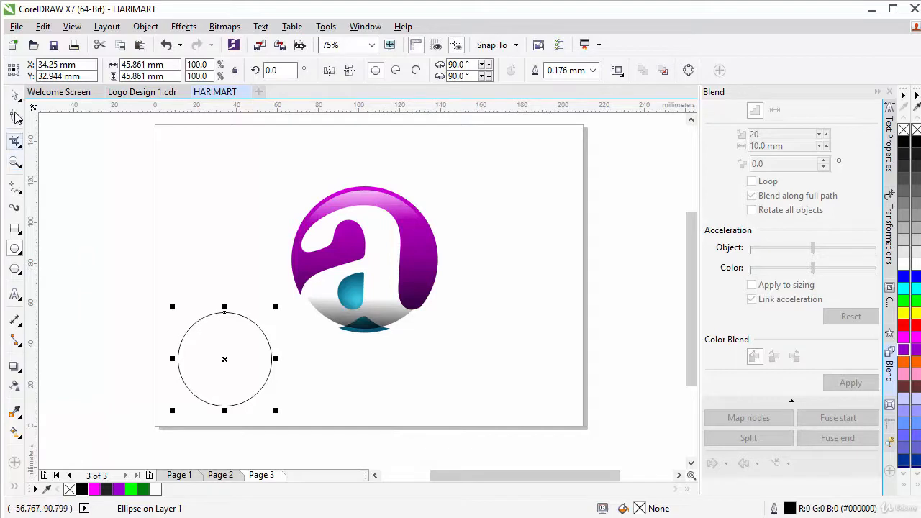
- Set the selected circle's width and height to 80 mm each
double_click(141, 64)
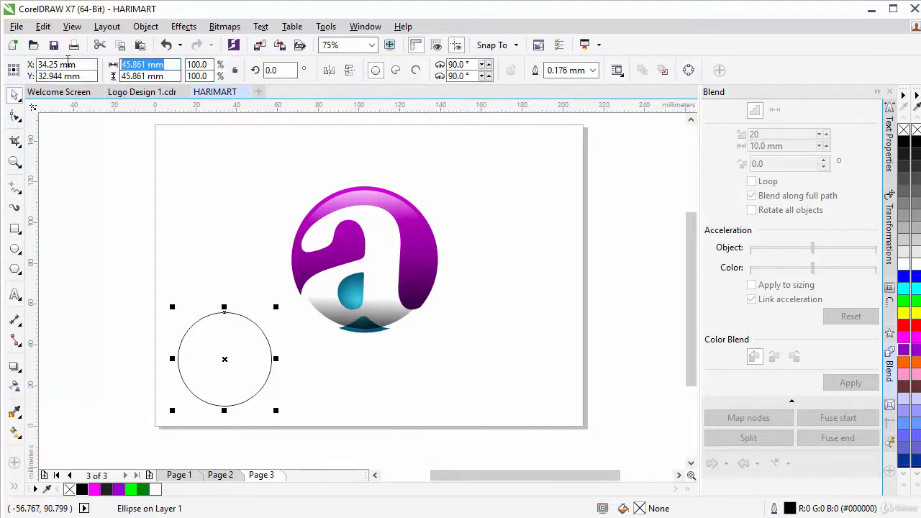
text(80)
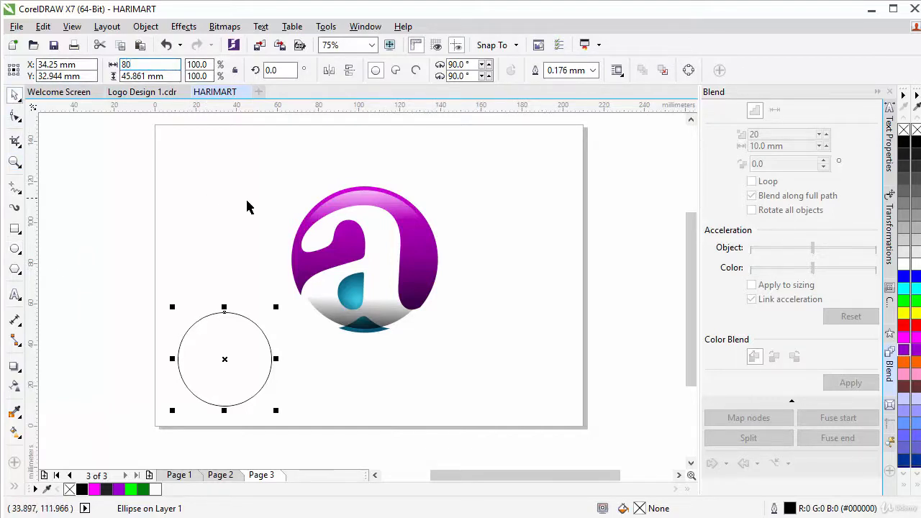
key(Tab)
text(80)
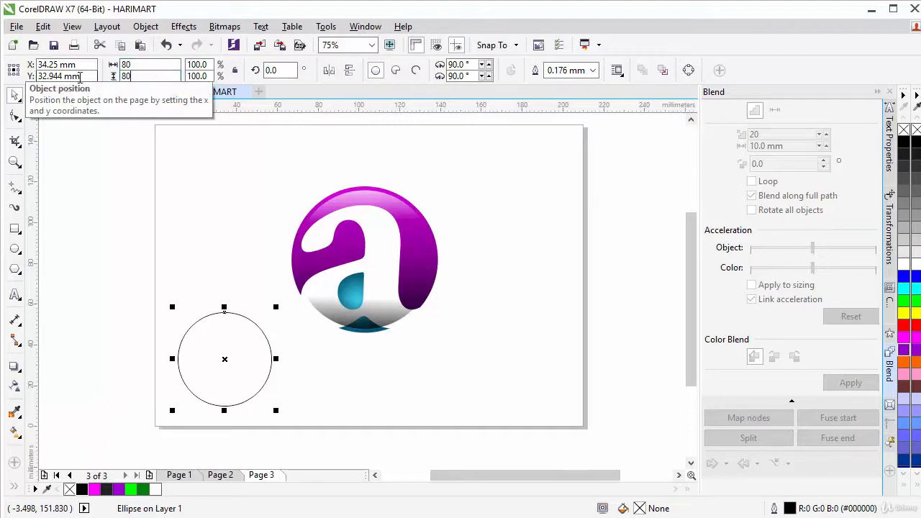
key(Return)
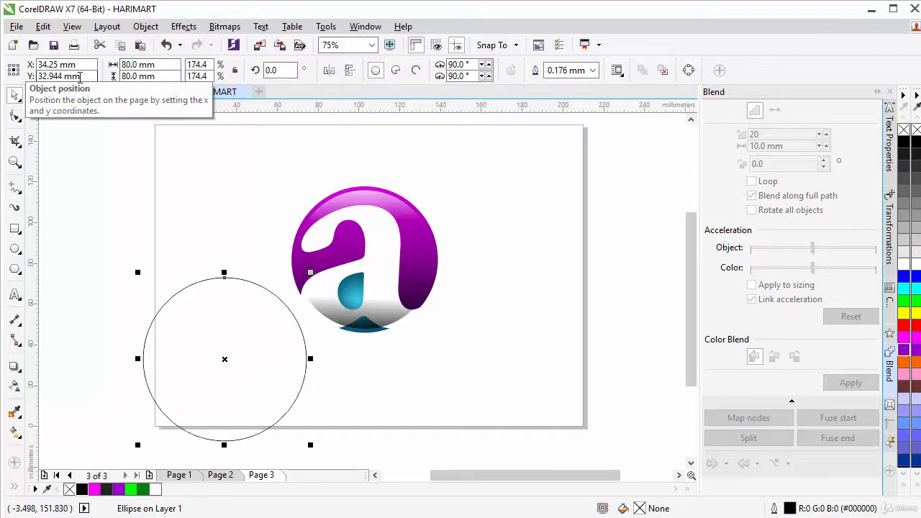
- Align the 80 mm circle with the round logo by matching their centers both vertically and horizontally
shift+click(424, 286)
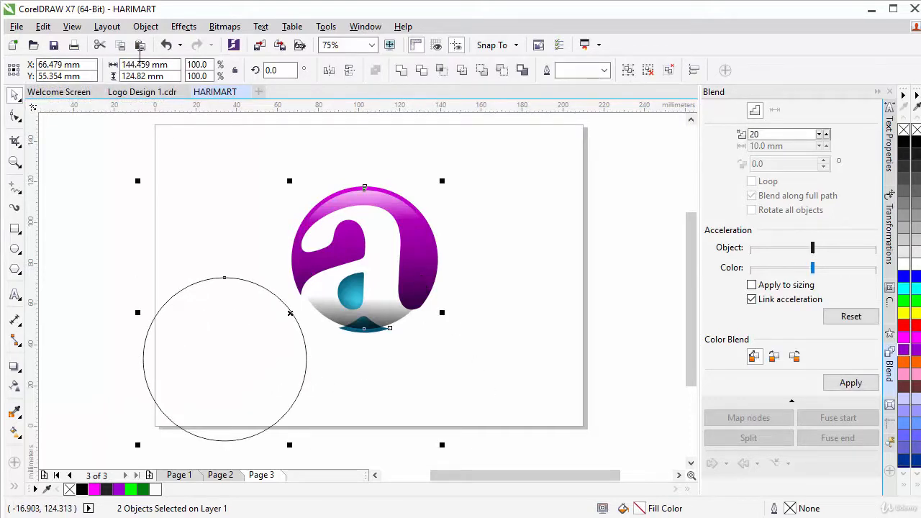
click(146, 27)
mouse_move(226, 190)
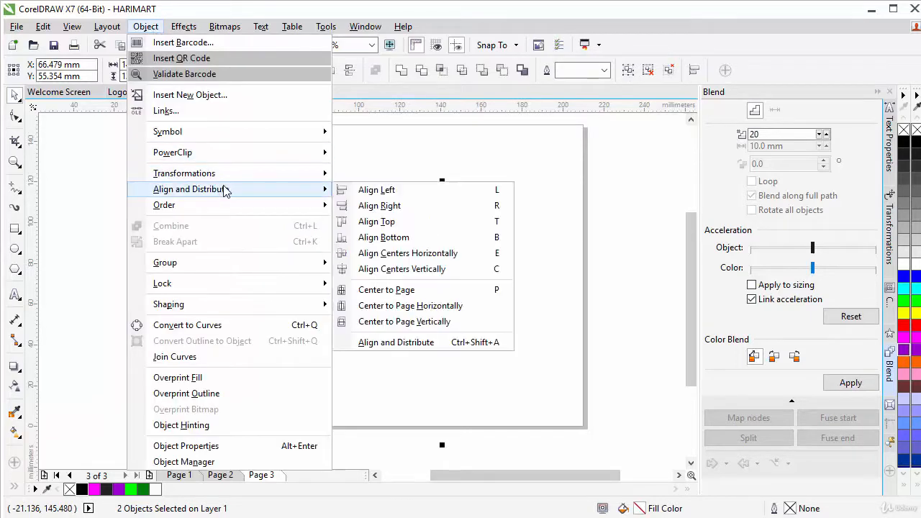
click(415, 271)
click(146, 27)
mouse_move(257, 191)
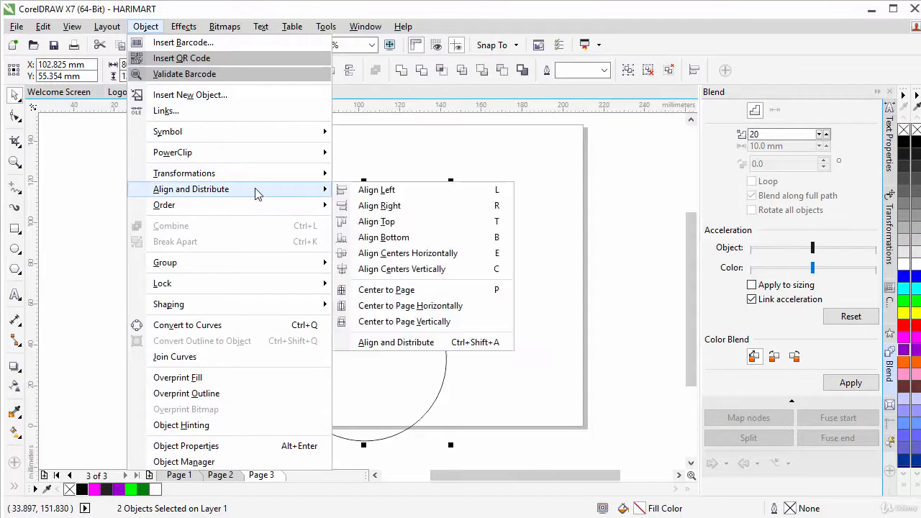
click(432, 256)
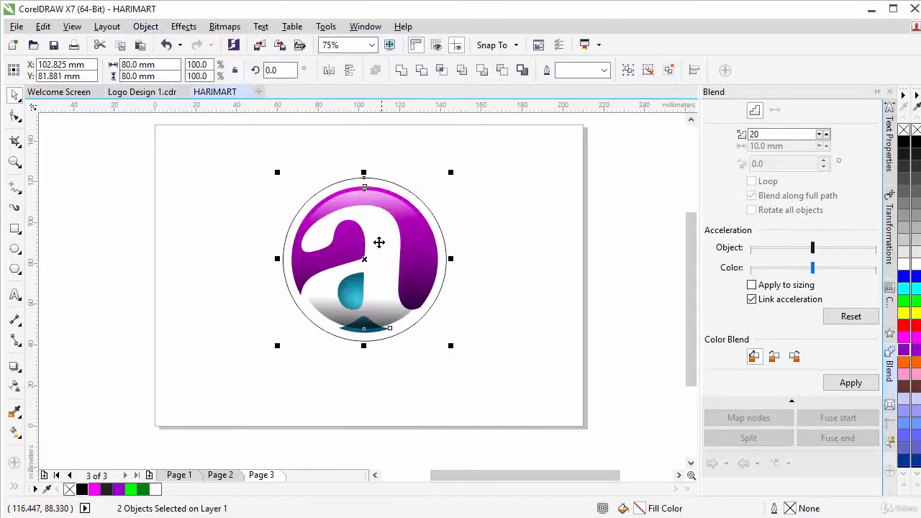
click(498, 229)
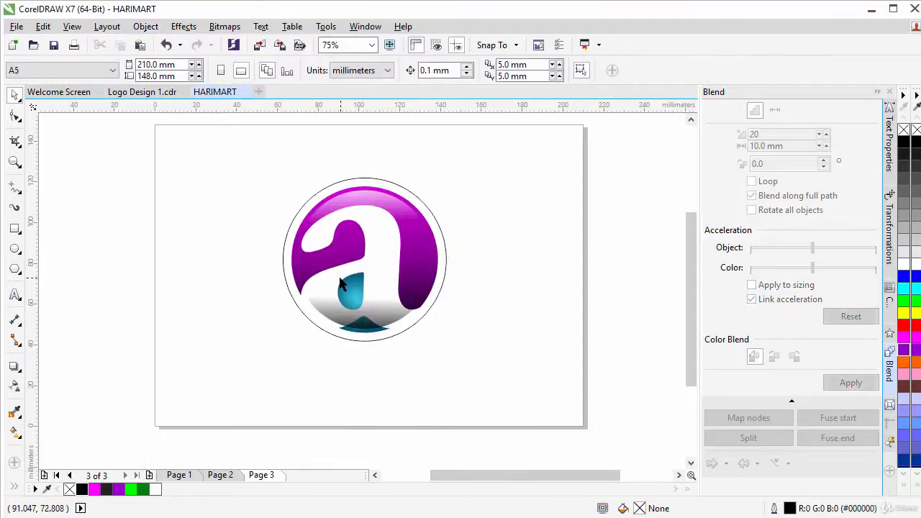
- Draw a rectangle about 116 mm wide across the middle of the logo and set its height to 40 mm
click(16, 230)
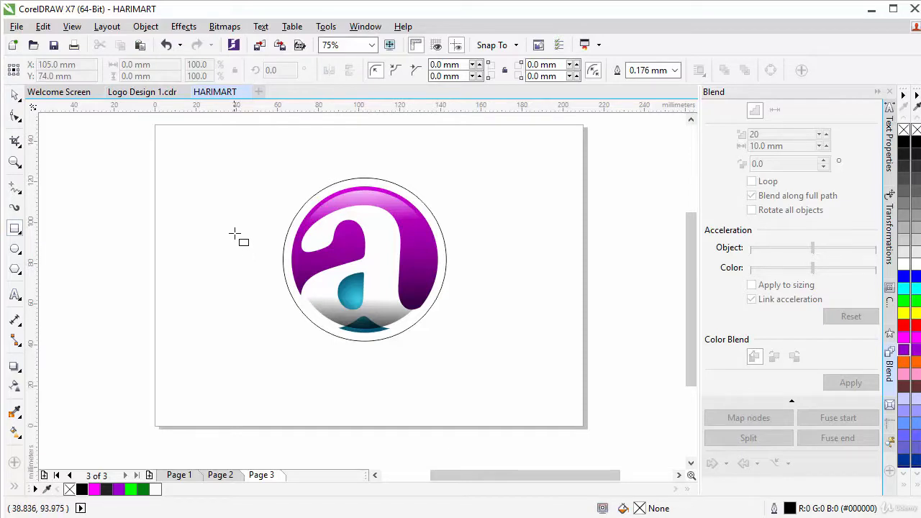
drag(238, 228, 475, 297)
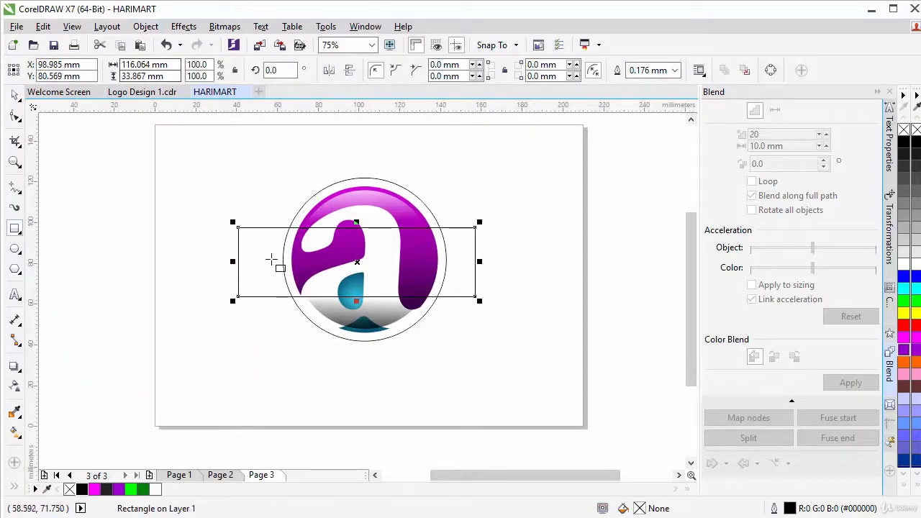
click(170, 76)
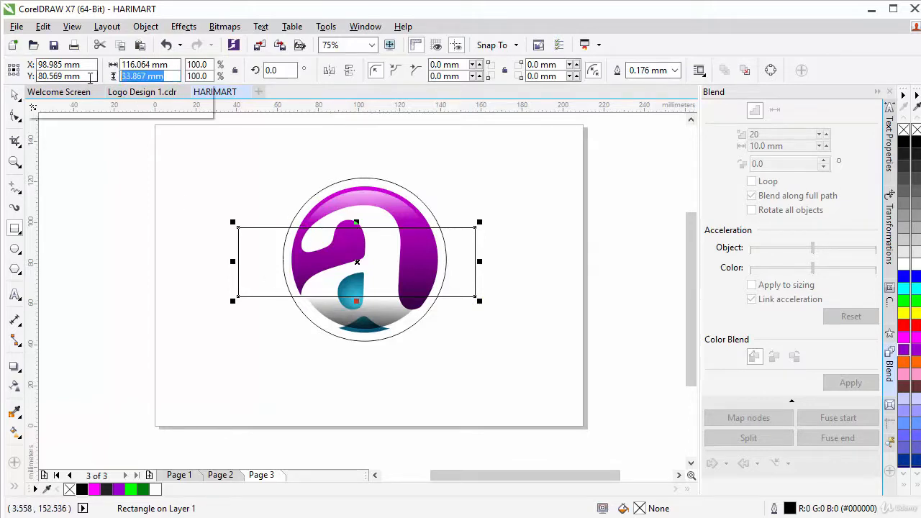
text(40)
key(Return)
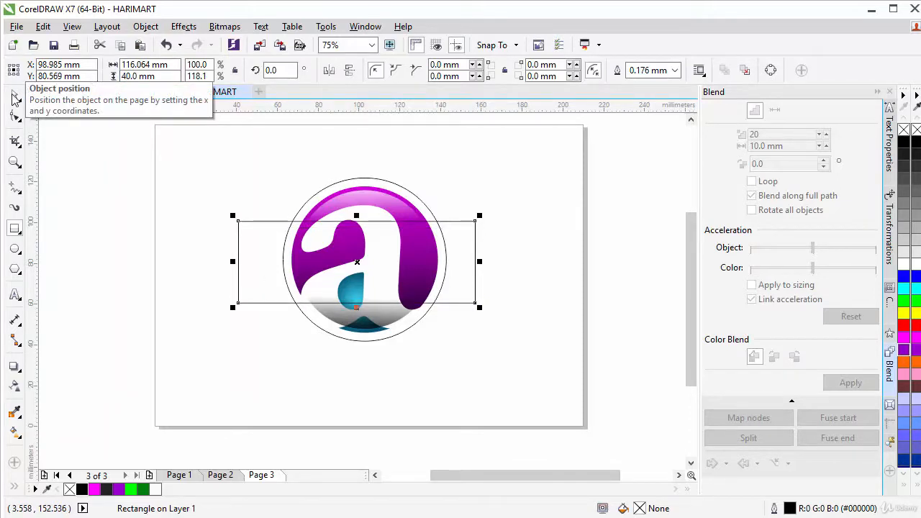
- Align the rectangle's center with the outer circle's center, both horizontally and vertically
shift+click(369, 184)
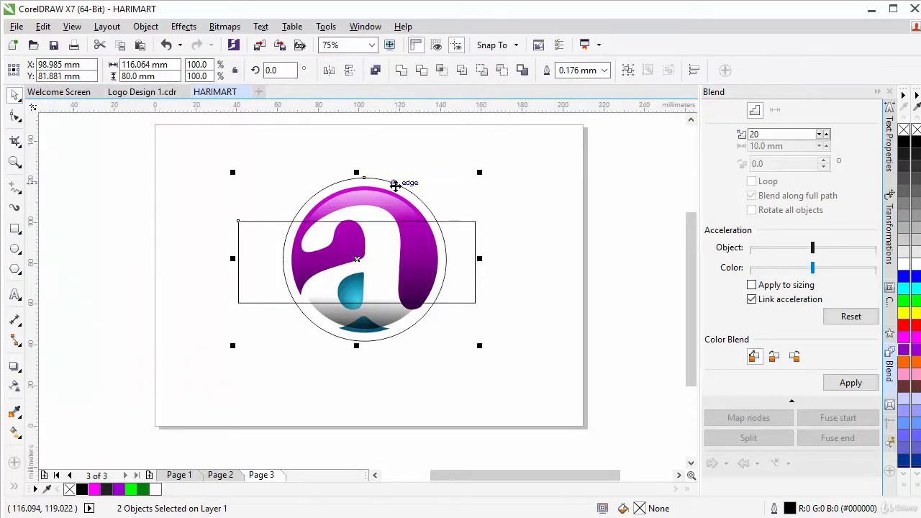
click(145, 27)
mouse_move(233, 197)
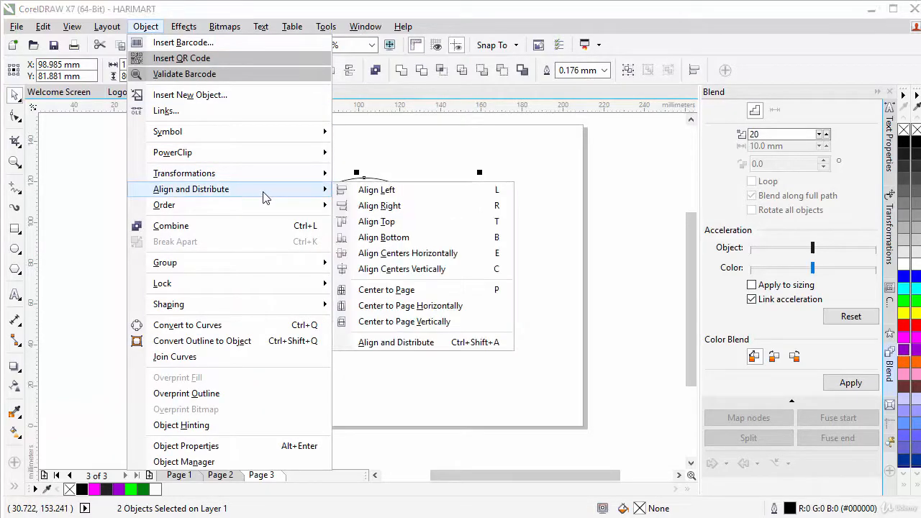
click(428, 255)
click(145, 27)
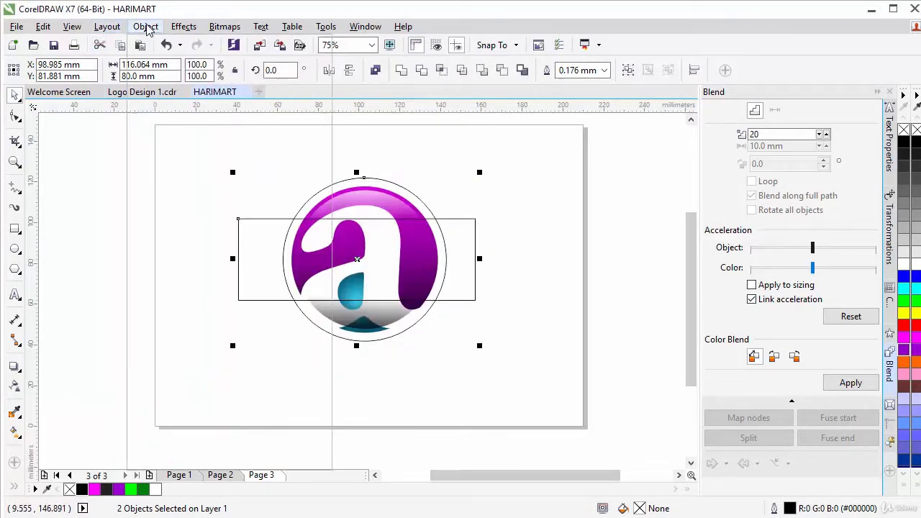
mouse_move(226, 193)
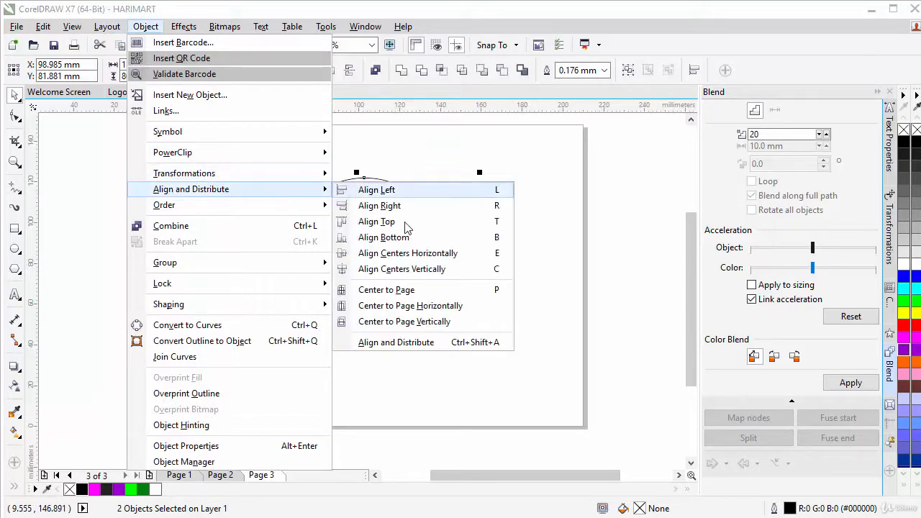
click(407, 267)
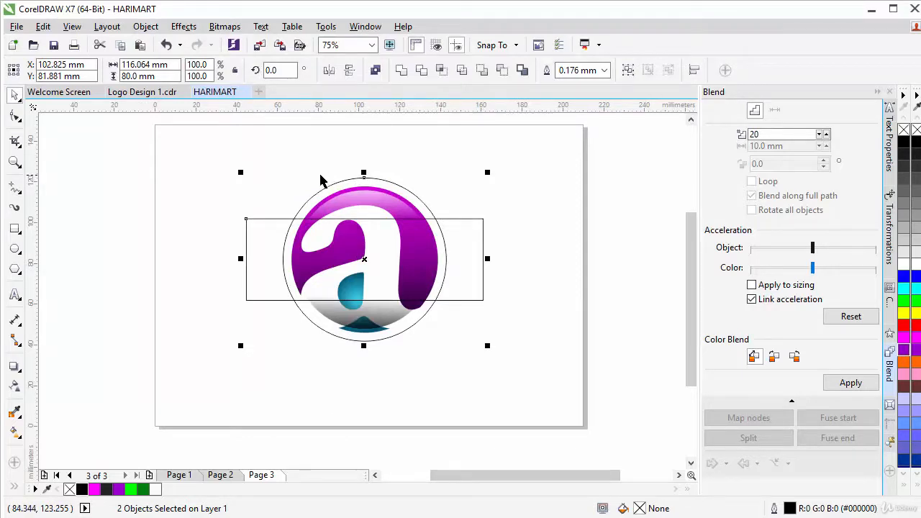
- Cut the rectangle out of the outer circle with Back Minus Front and break the remaining curve apart into separate upper and lower segments
click(504, 72)
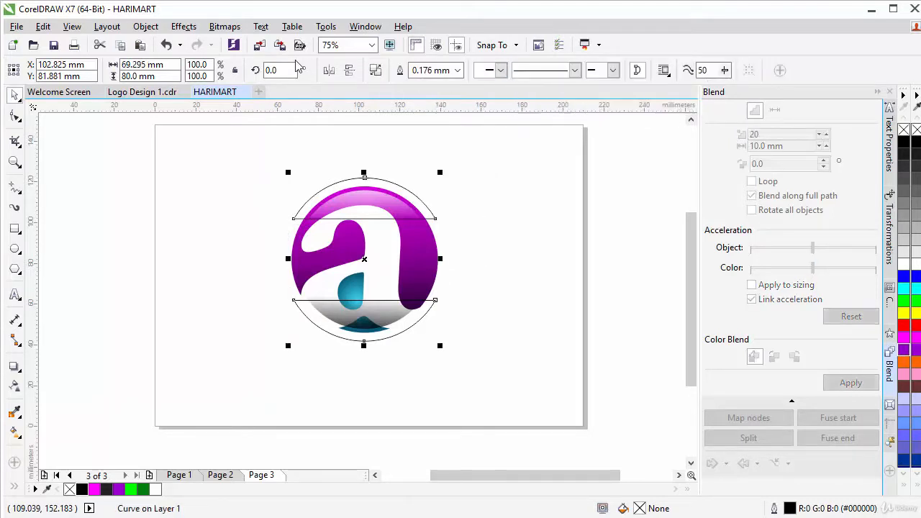
click(506, 266)
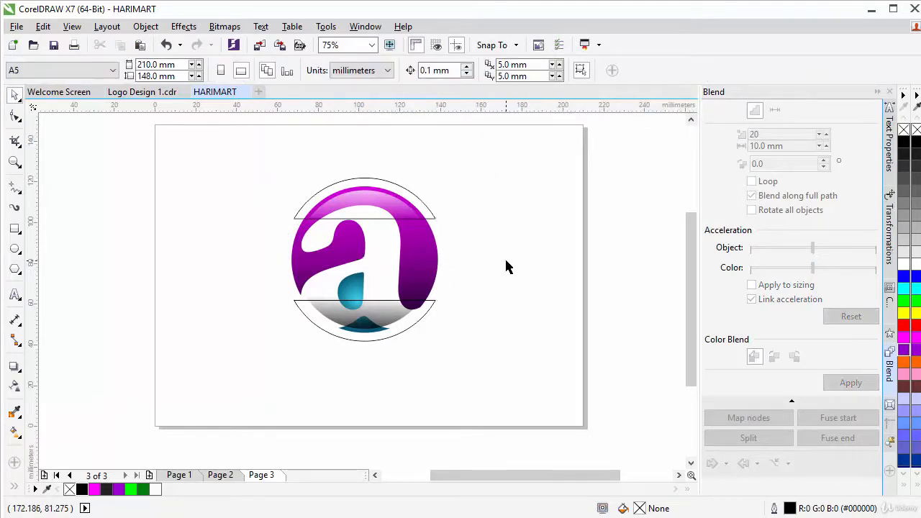
click(416, 198)
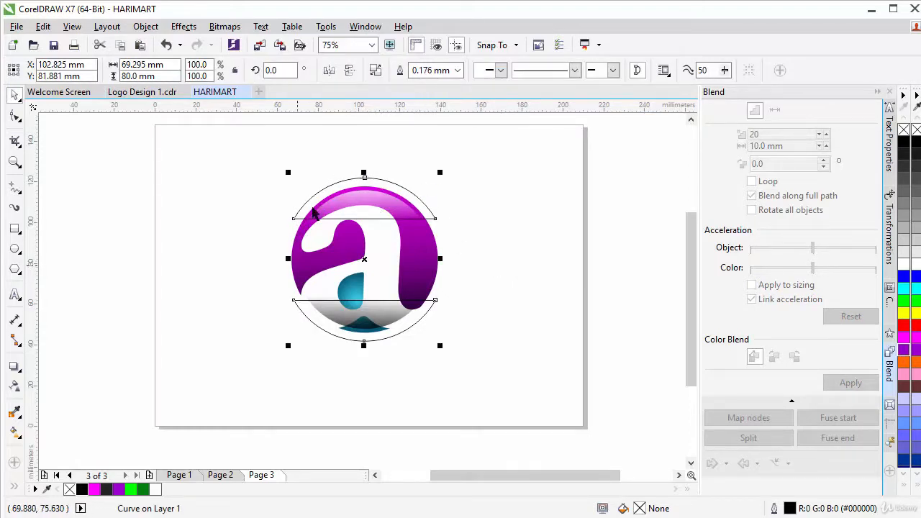
click(145, 27)
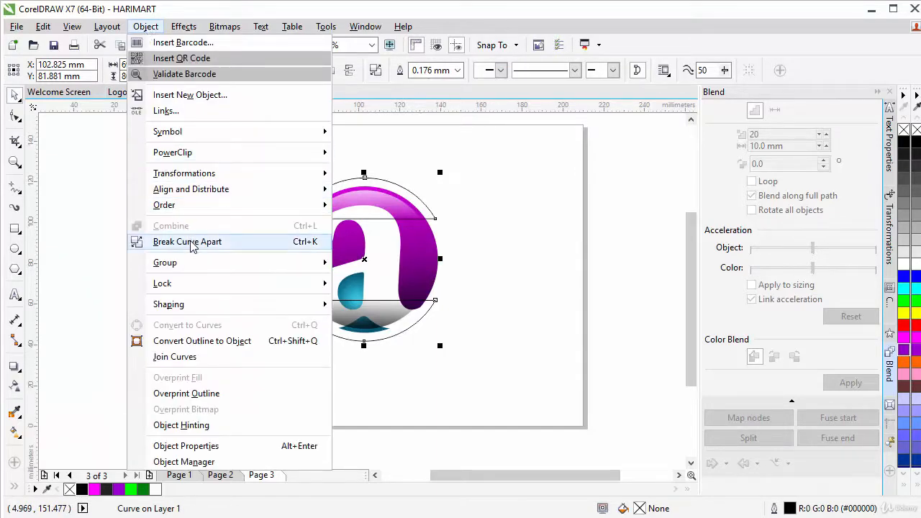
click(240, 249)
click(518, 263)
click(432, 219)
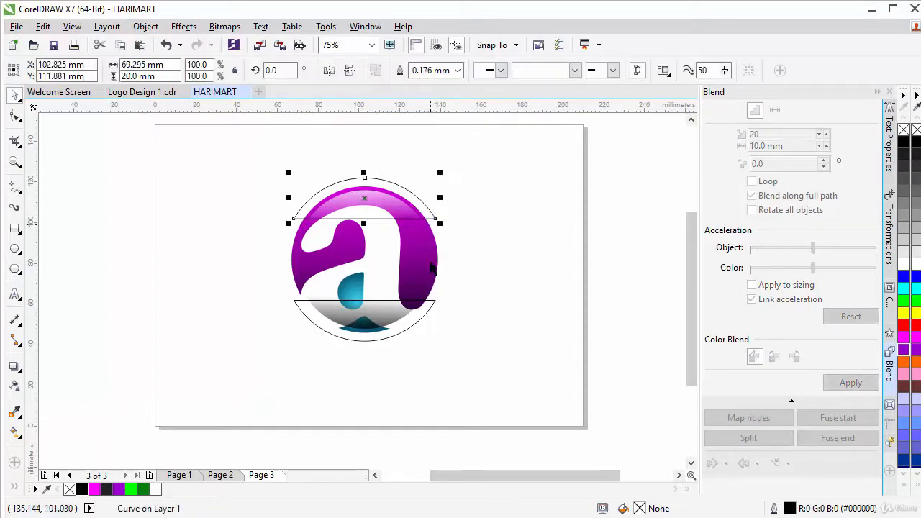
click(426, 312)
- Break the upper circle segment's outline apart at its left corner node with the Shape tool
click(430, 210)
scroll(353, 195, up, 1)
scroll(328, 176, up, 1)
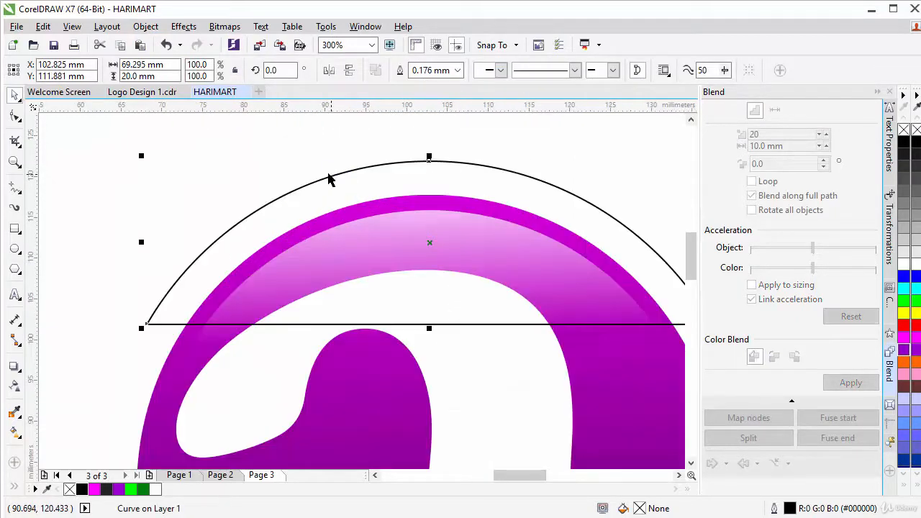
click(15, 119)
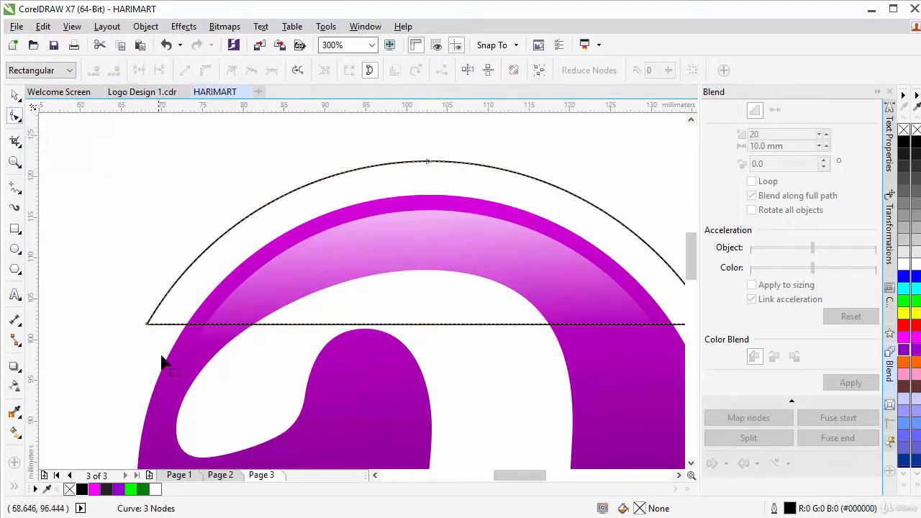
scroll(146, 325, up, 4)
click(150, 312)
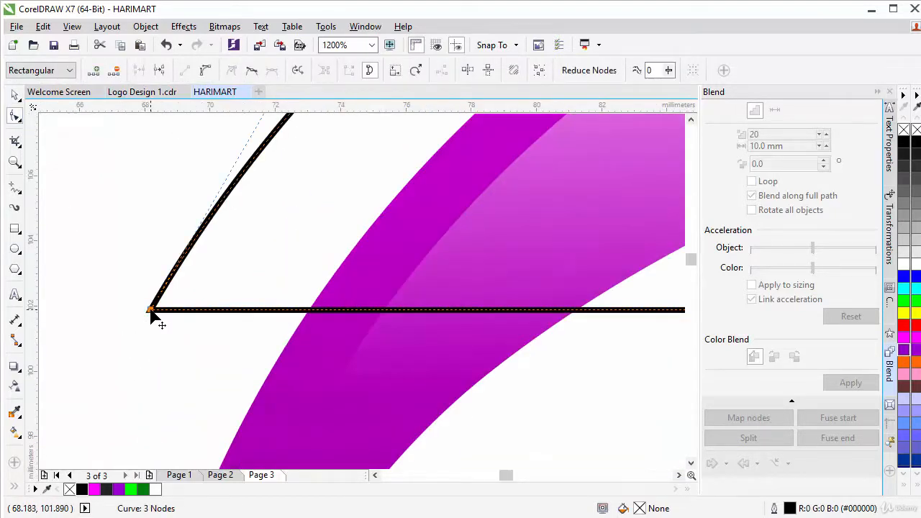
right_click(151, 312)
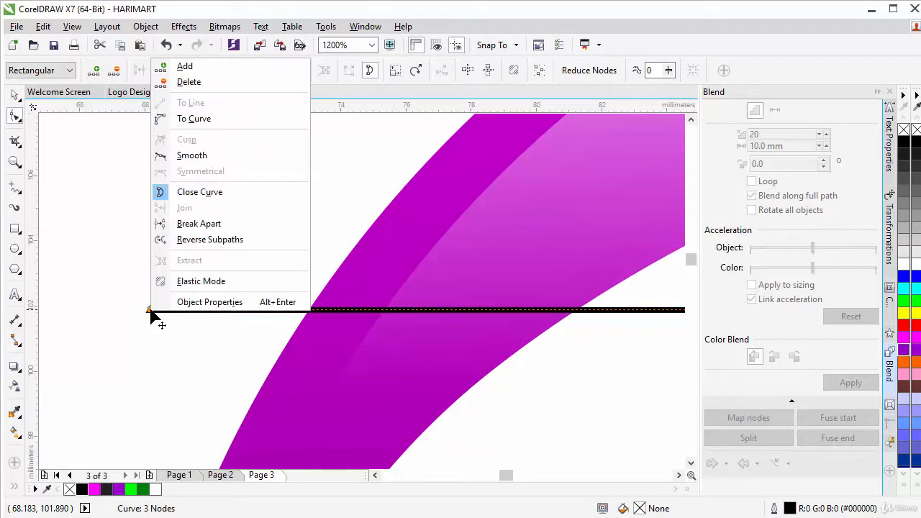
click(193, 224)
- Delete the detached end node at the upper segment's left corner to remove its straight base line
click(153, 313)
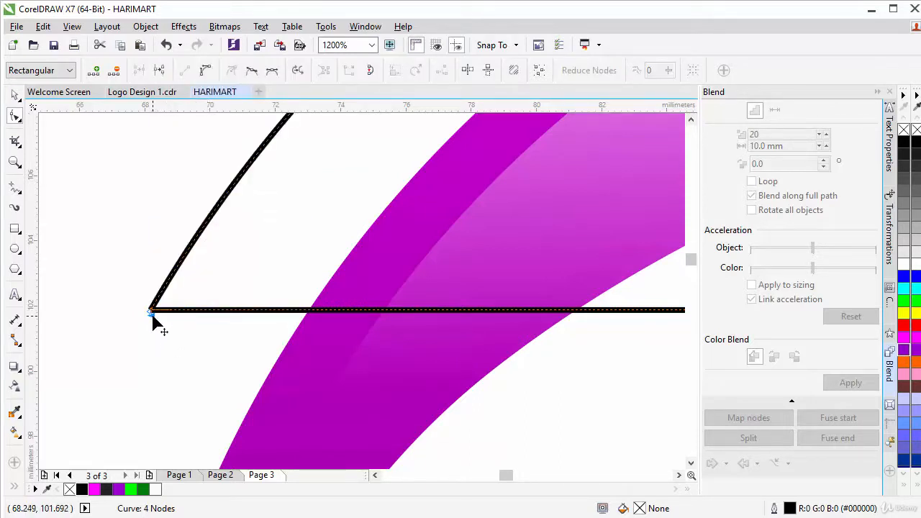
click(153, 318)
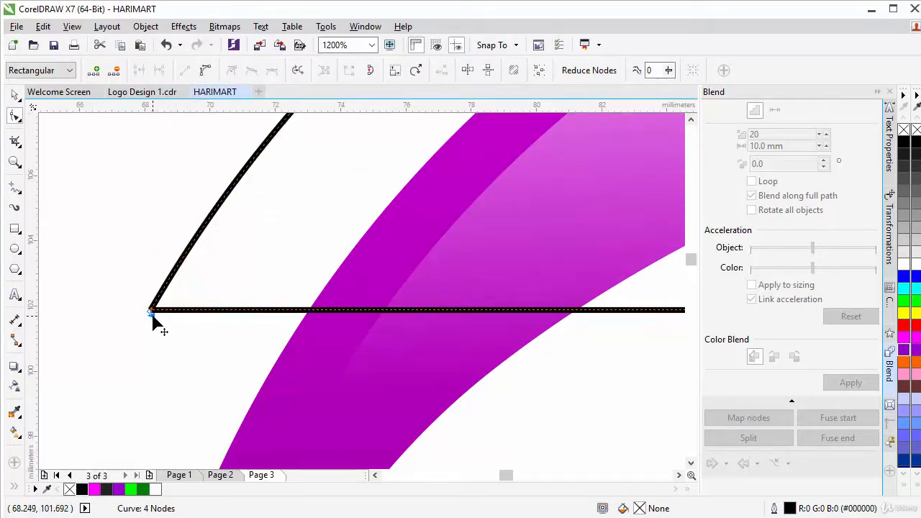
right_click(153, 317)
click(191, 89)
scroll(288, 245, down, 5)
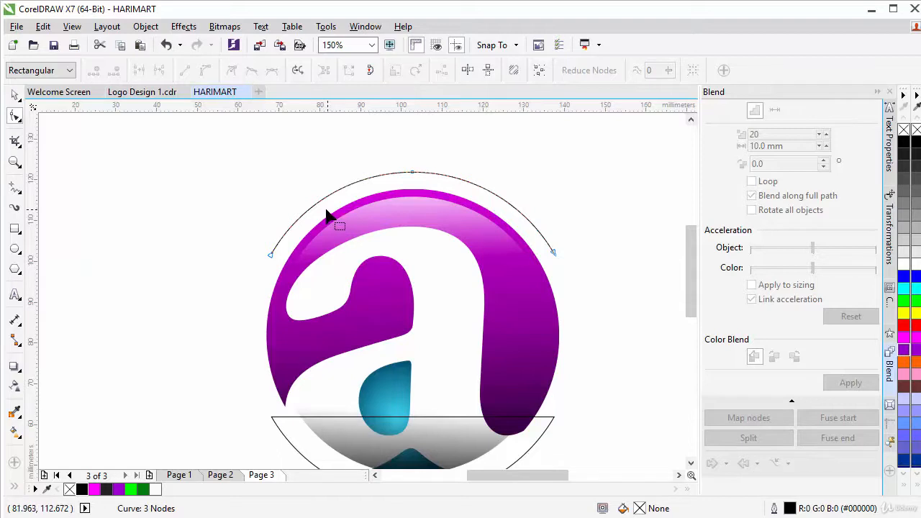
- Break the lower circle segment apart at its left corner node and delete the detached node to remove its straight top line
scroll(328, 214, down, 1)
scroll(303, 360, up, 4)
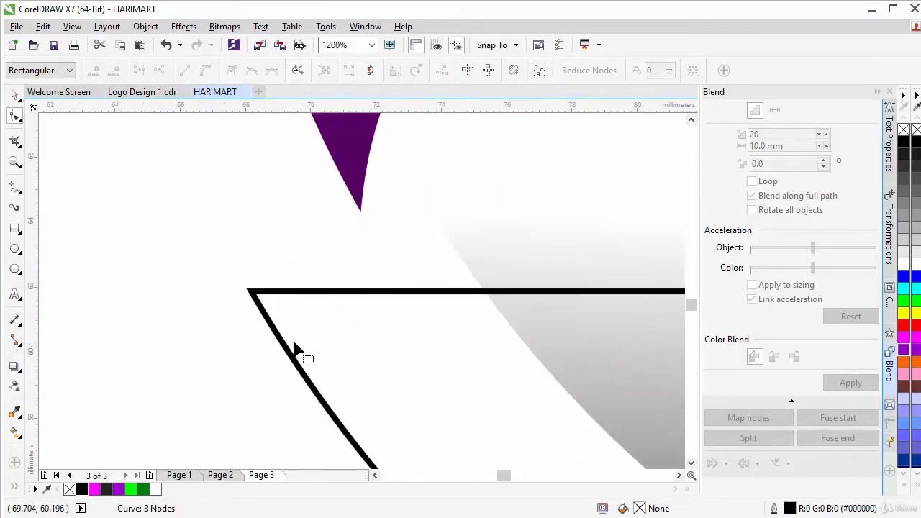
click(252, 293)
right_click(251, 293)
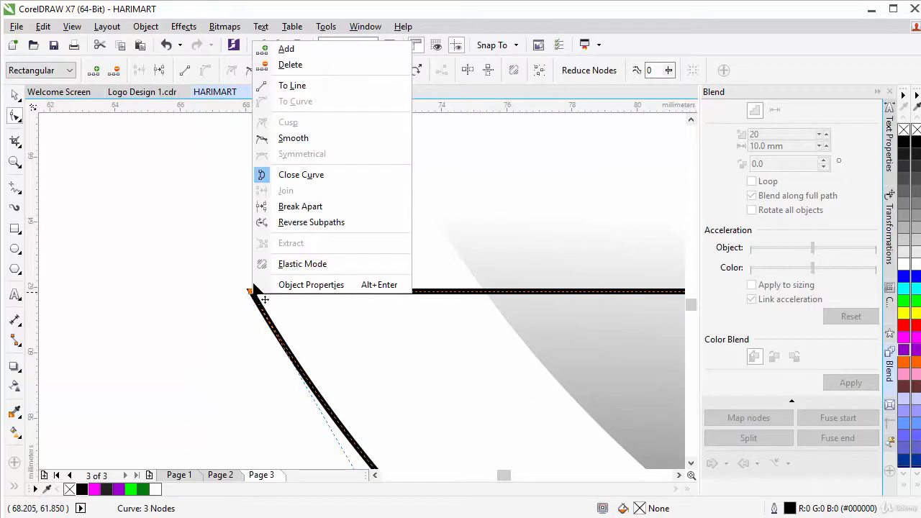
click(311, 206)
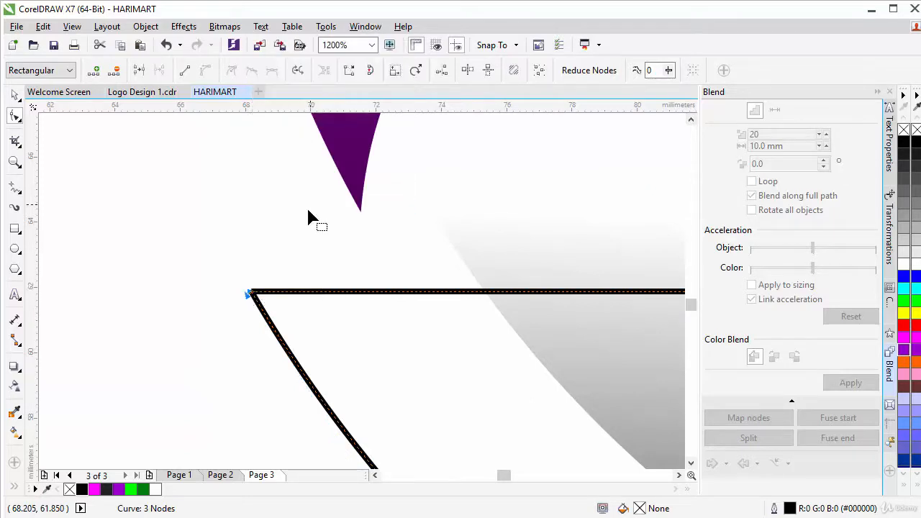
right_click(253, 295)
click(302, 63)
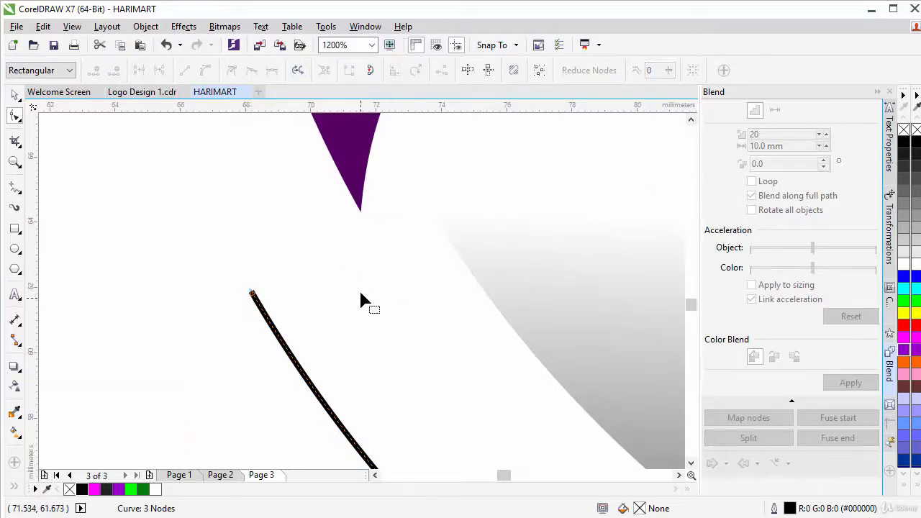
scroll(358, 292, down, 4)
scroll(369, 310, up, 1)
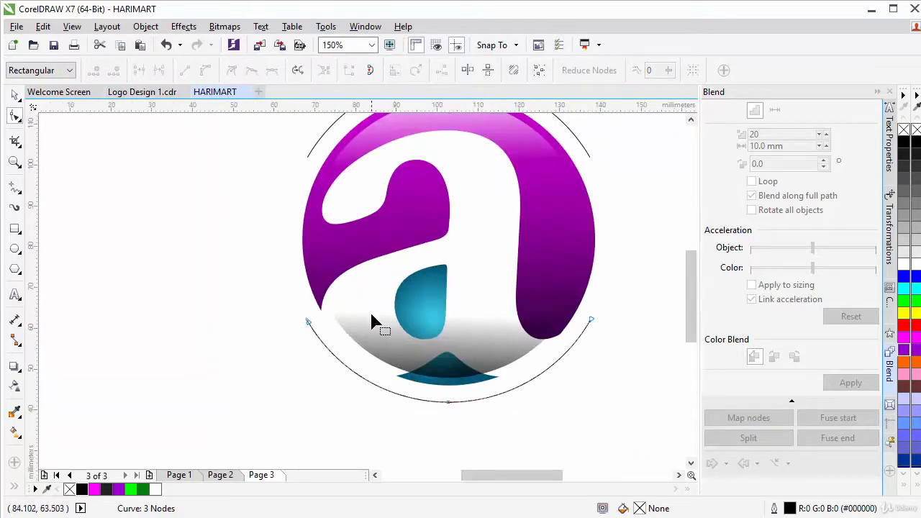
- Draw a circle about 11 mm across in the empty lower-left area of the page, below the logo
scroll(369, 310, down, 1)
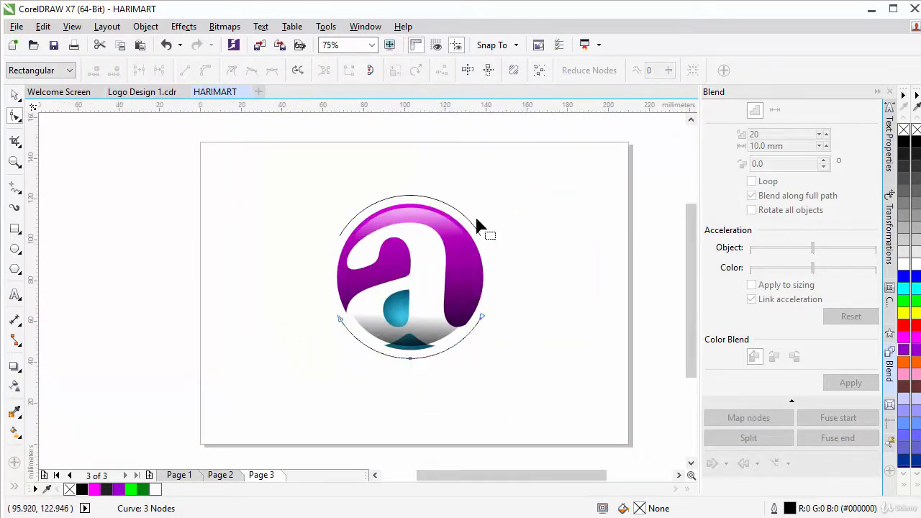
click(13, 97)
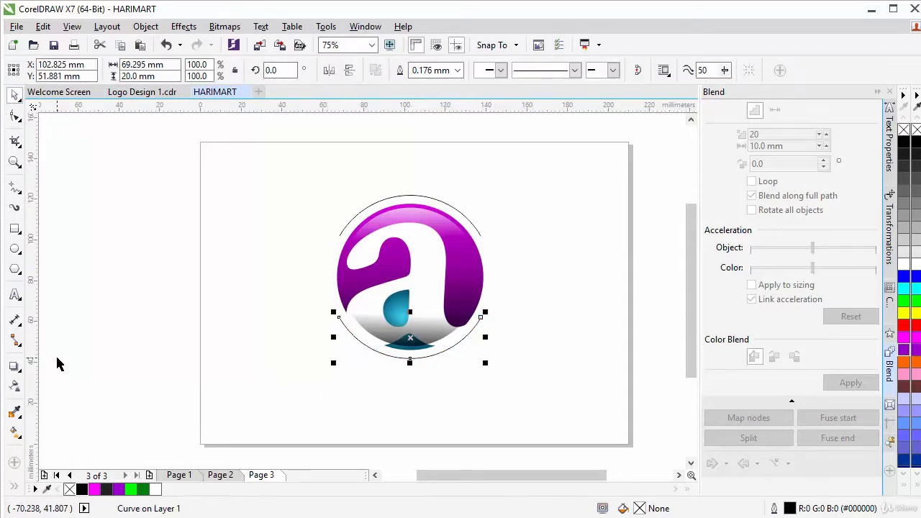
click(14, 249)
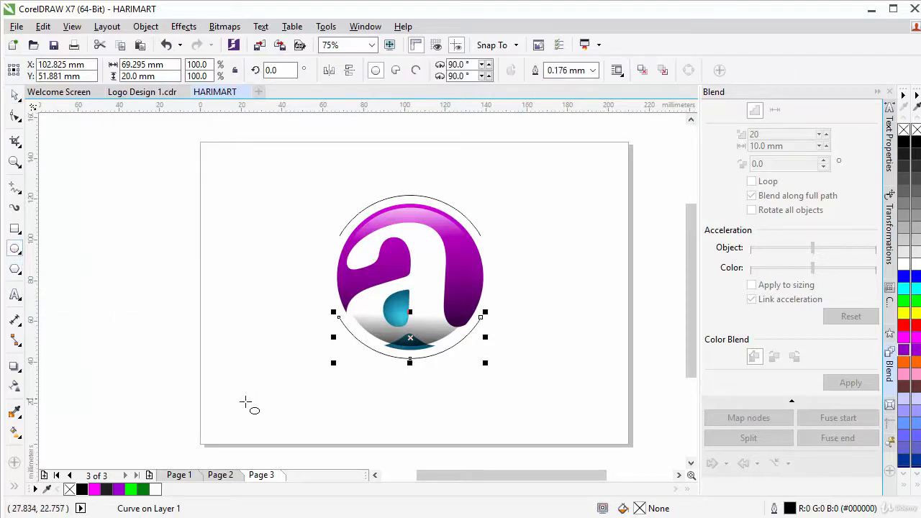
drag(223, 390, 252, 416)
click(14, 96)
- Set the small circle's width and height to 5 mm
click(137, 65)
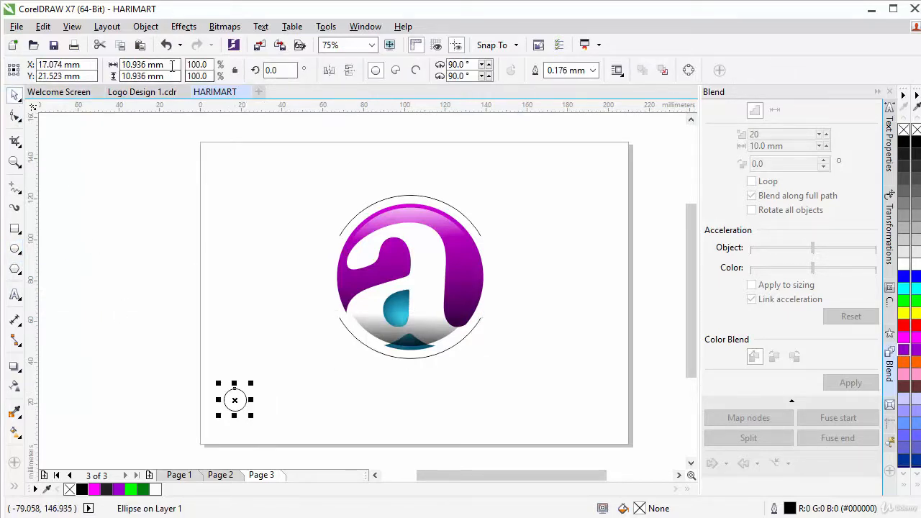
text(5)
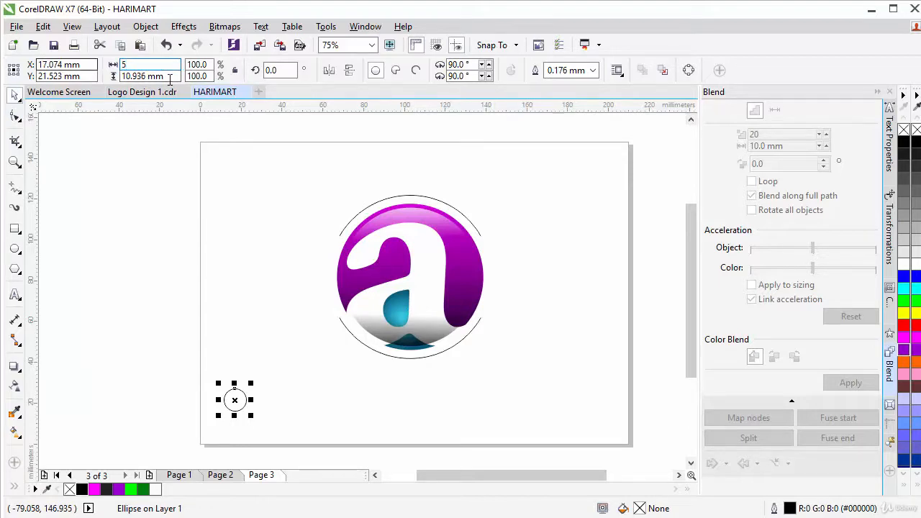
key(Tab)
text(5)
key(Return)
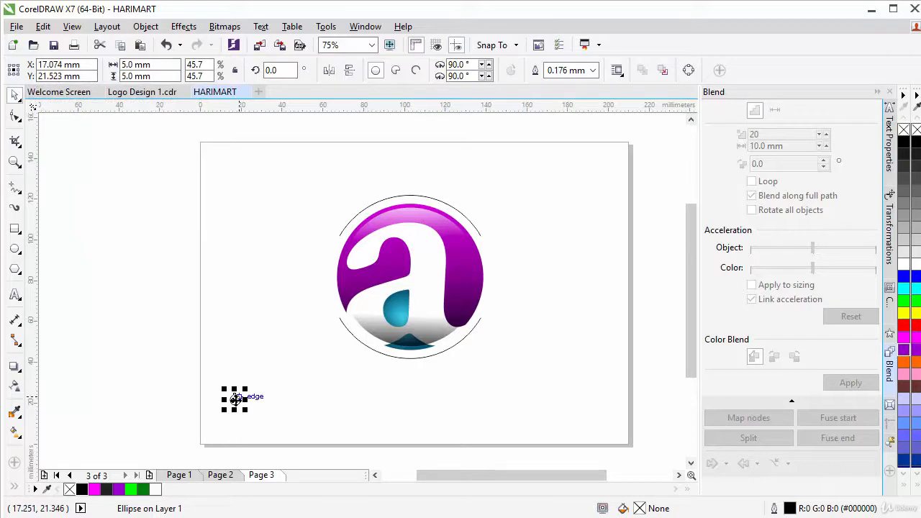
- Duplicate the 5 mm circle to the right of the original and set the copy's width and height to 2.5 mm
click(123, 45)
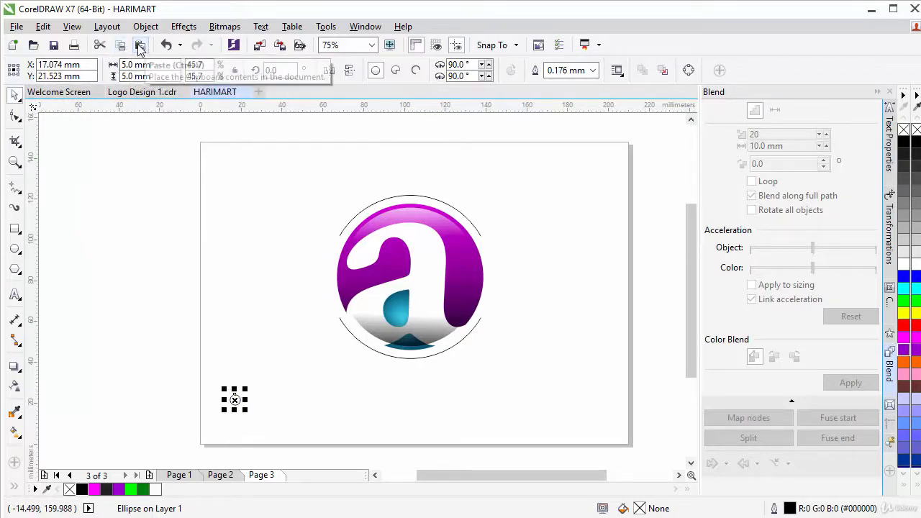
click(141, 46)
drag(236, 399, 306, 398)
click(166, 76)
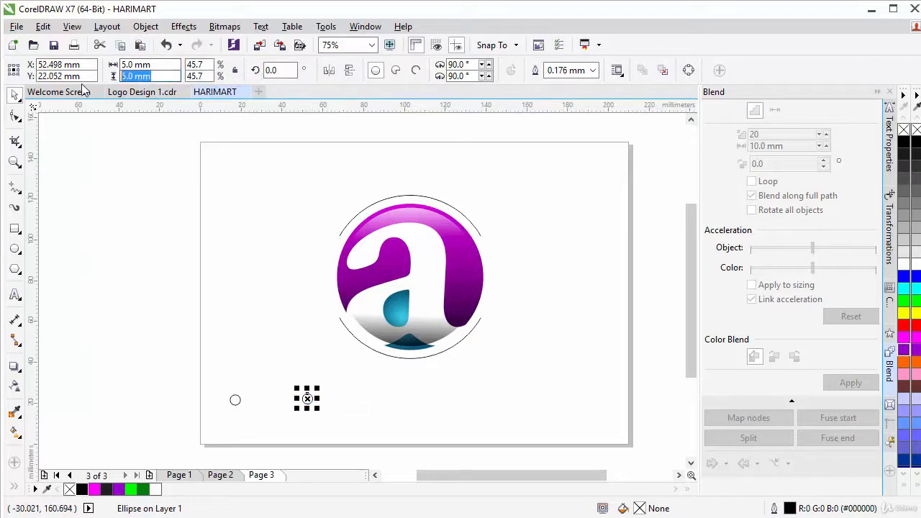
text(2.5)
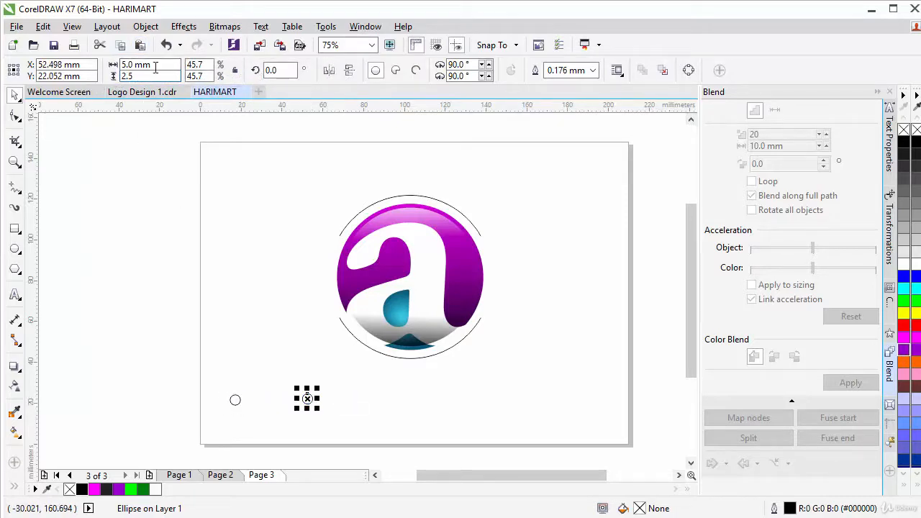
click(156, 66)
text(2.5)
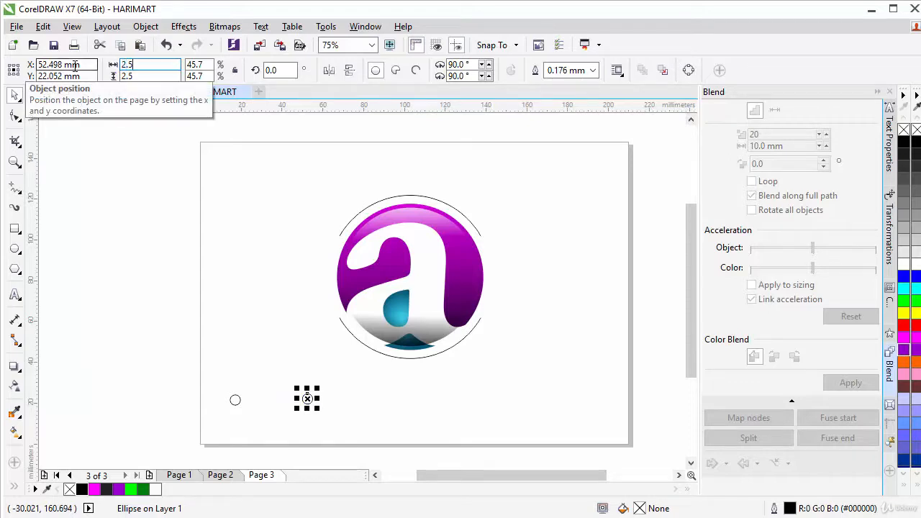
key(Return)
click(245, 417)
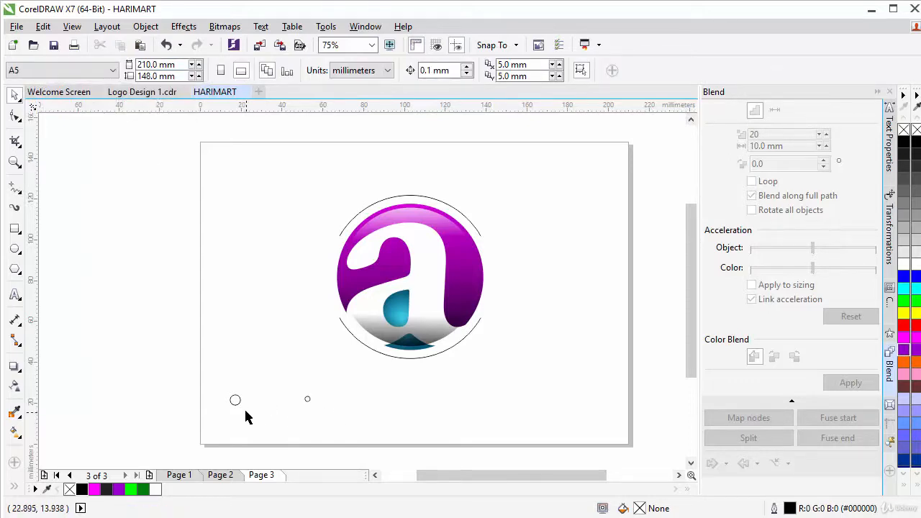
- Blend the two small circles with 10 steps
drag(209, 367, 343, 429)
click(184, 26)
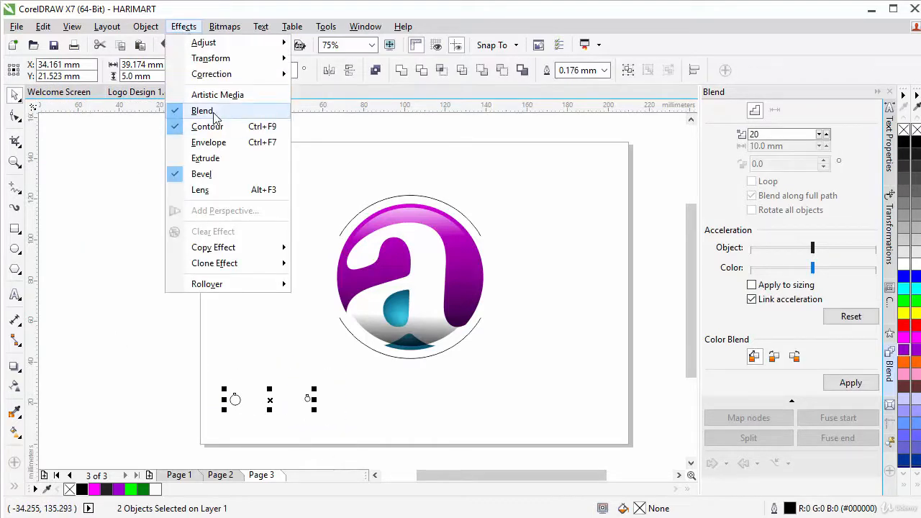
click(202, 111)
click(183, 27)
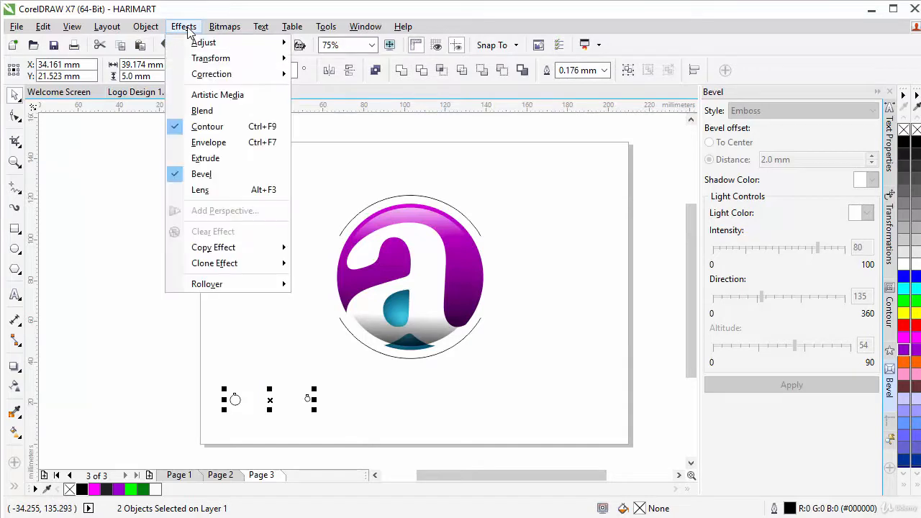
click(207, 112)
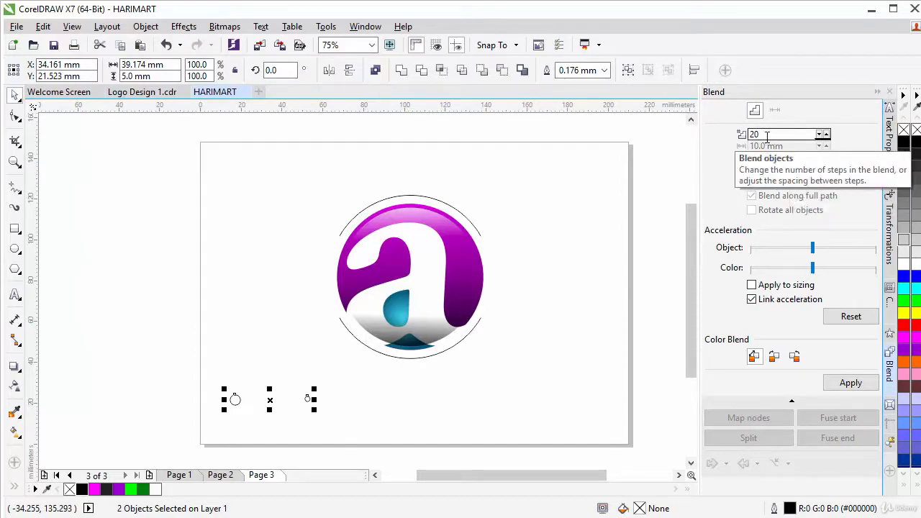
drag(768, 135, 742, 135)
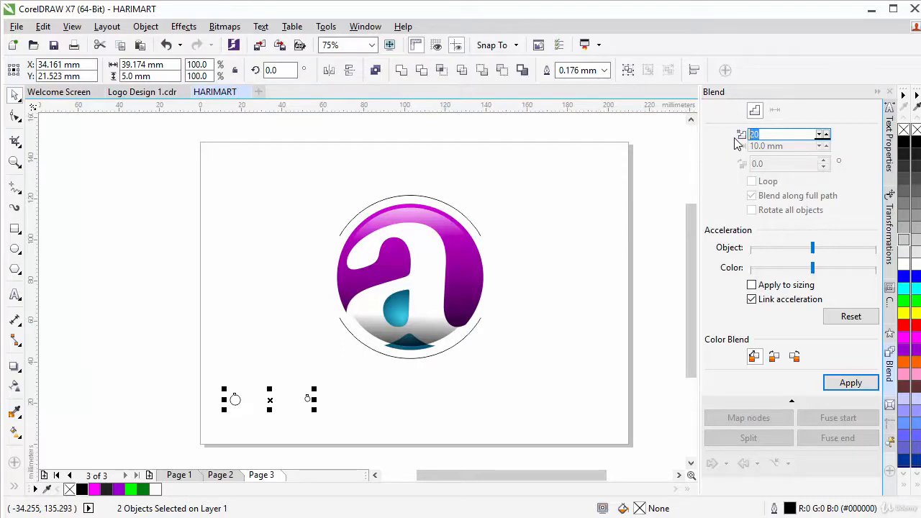
text(10)
click(849, 383)
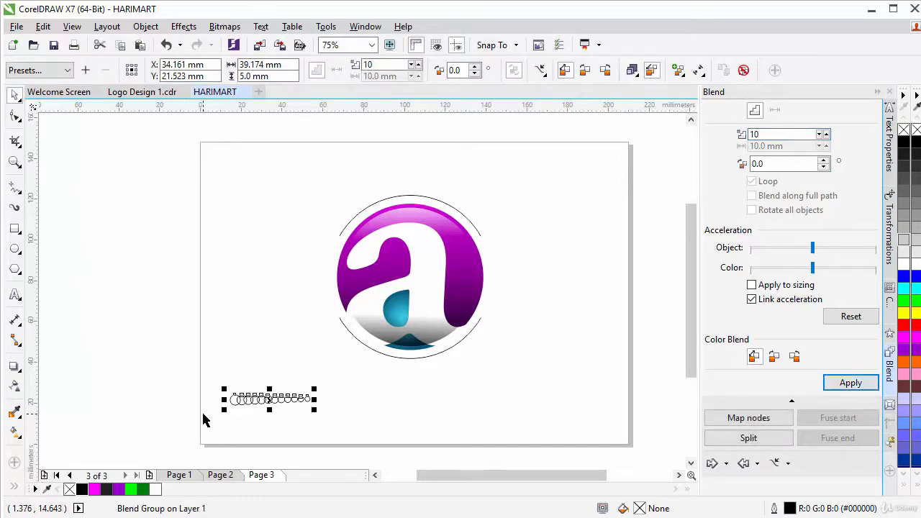
- Duplicate the blended row of circles to its right and assign the upper arc as the copy's new blend path
click(140, 48)
drag(277, 400, 447, 414)
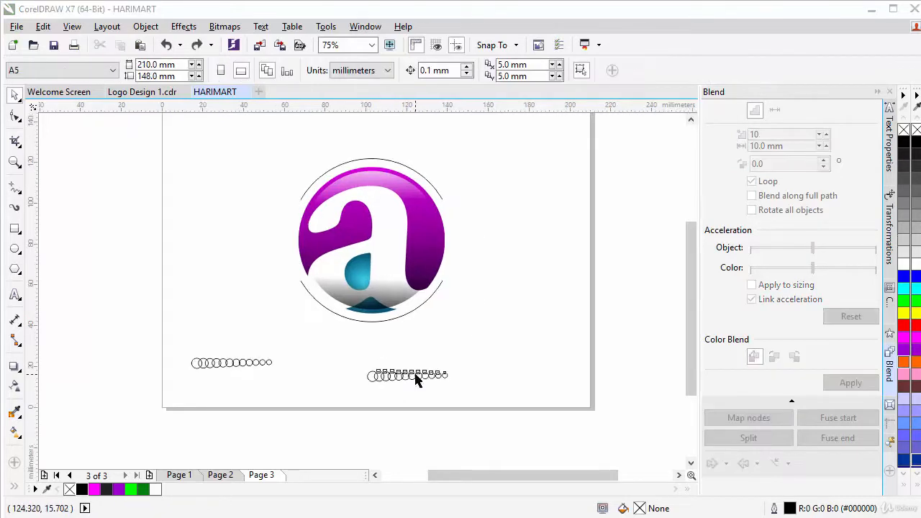
click(415, 377)
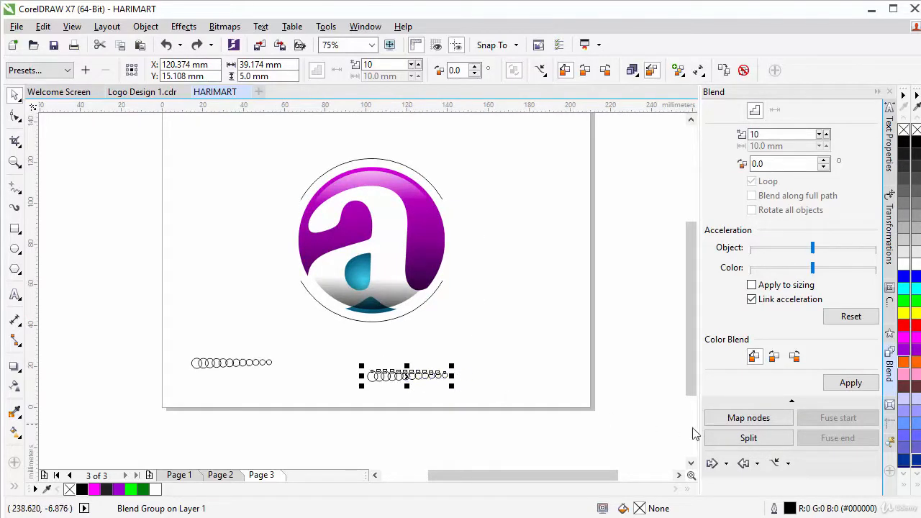
click(789, 463)
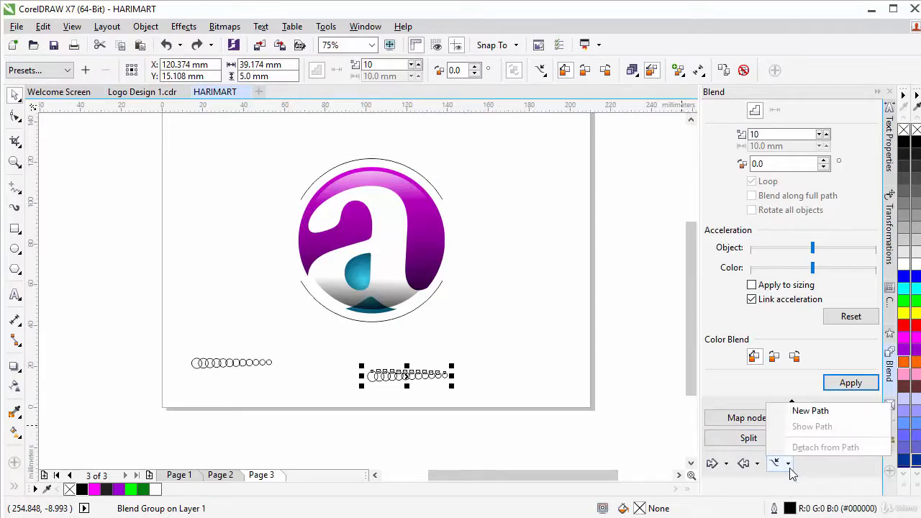
click(804, 414)
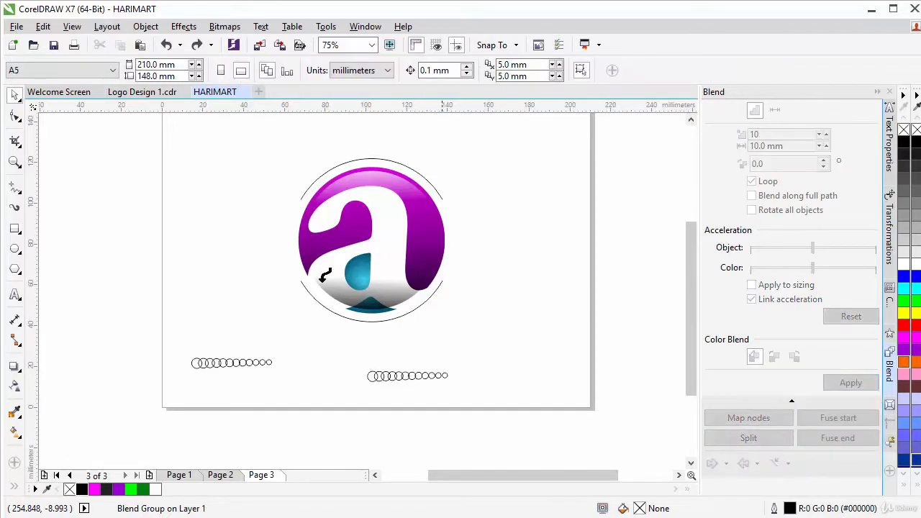
click(373, 155)
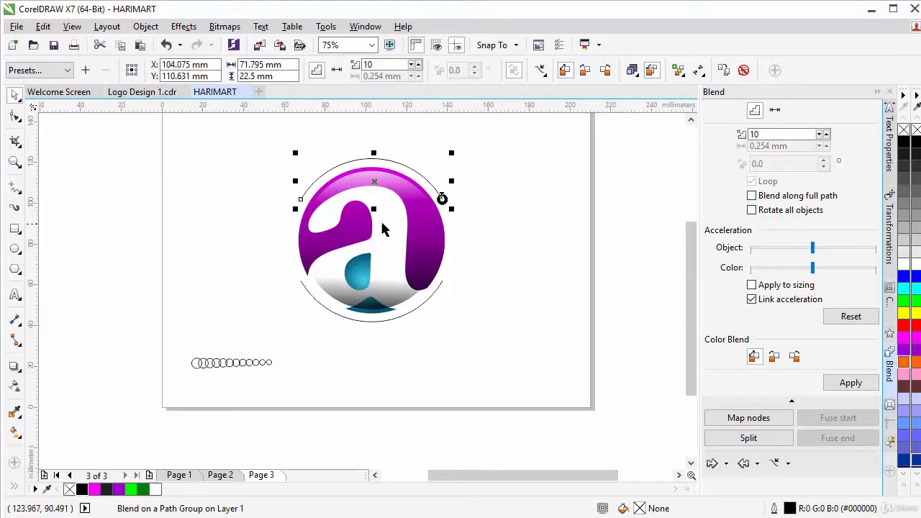
- Apply Blend along full path so the circles spread over the whole upper arc
click(753, 196)
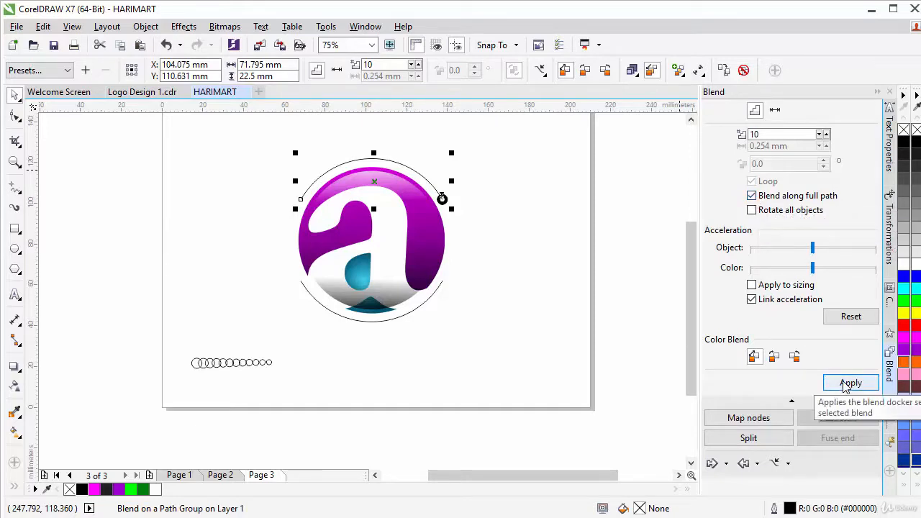
click(848, 384)
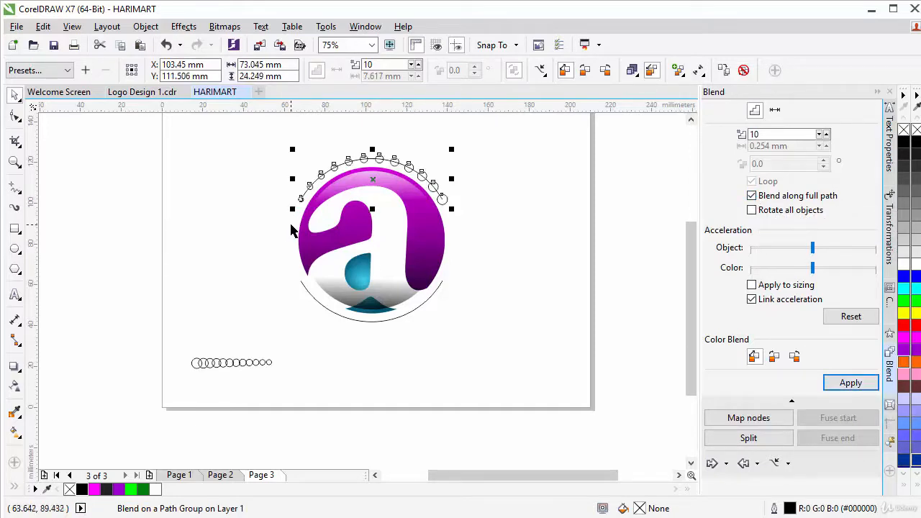
scroll(330, 157, up, 1)
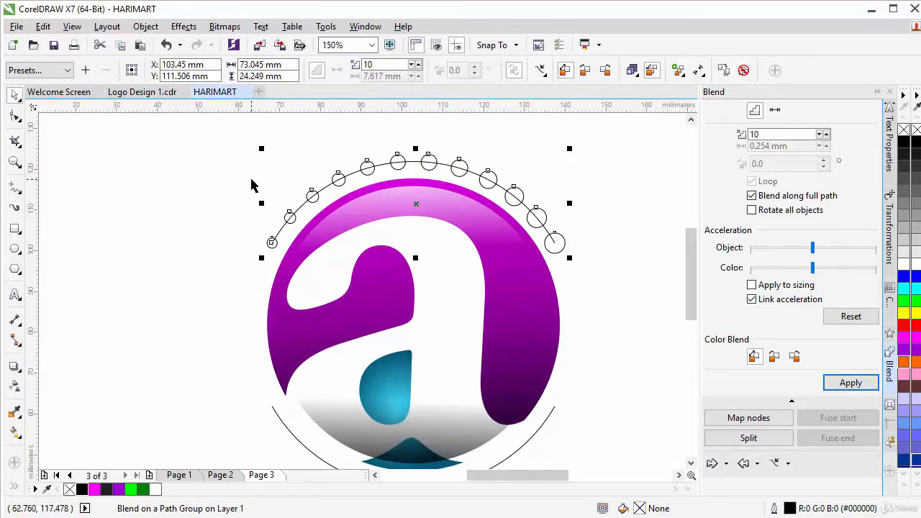
scroll(256, 196, down, 2)
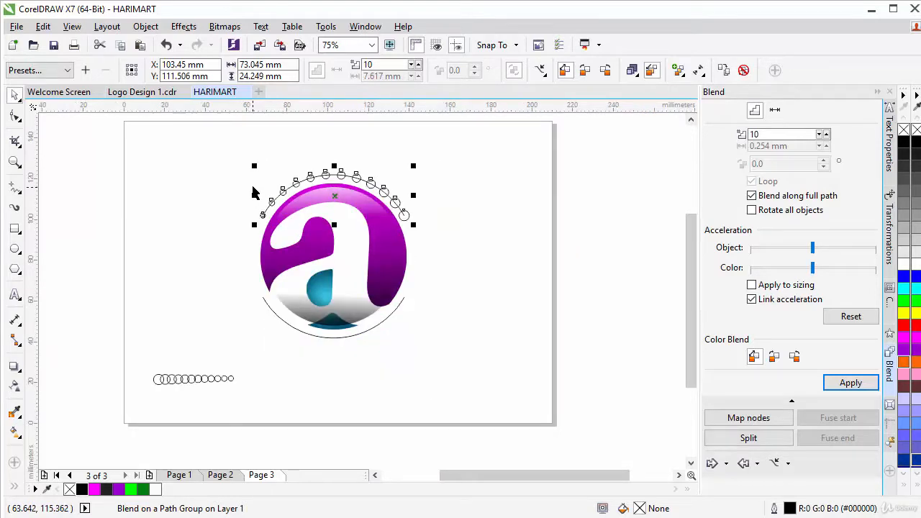
- Break the upper blend apart from its path and delete the upper arc line, keeping the circles
click(146, 28)
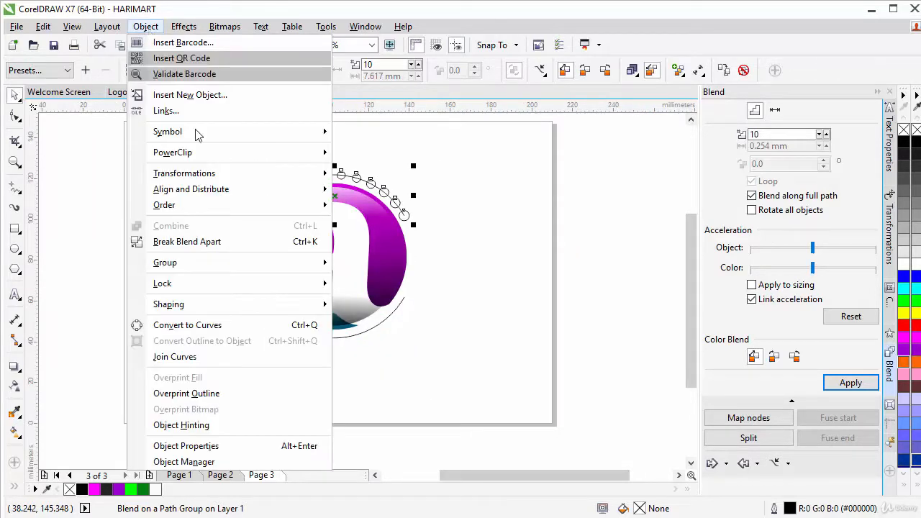
click(214, 242)
click(237, 195)
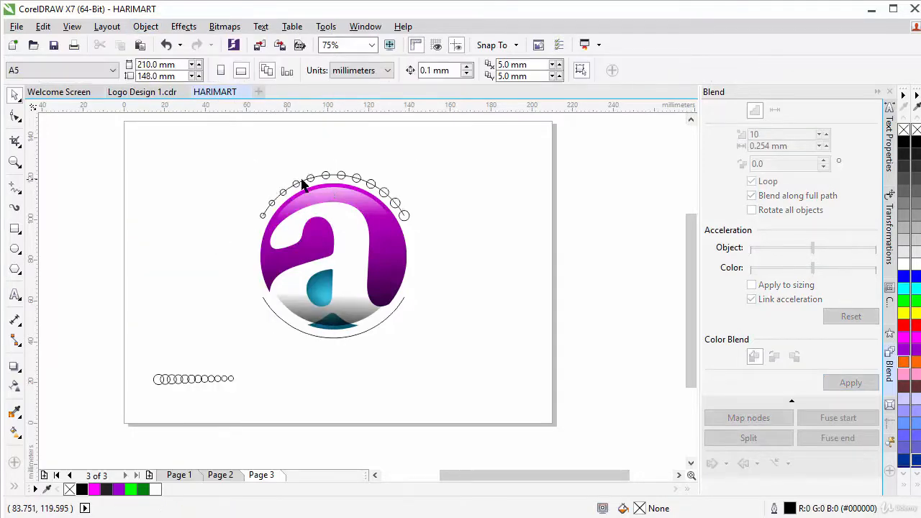
scroll(315, 178, up, 2)
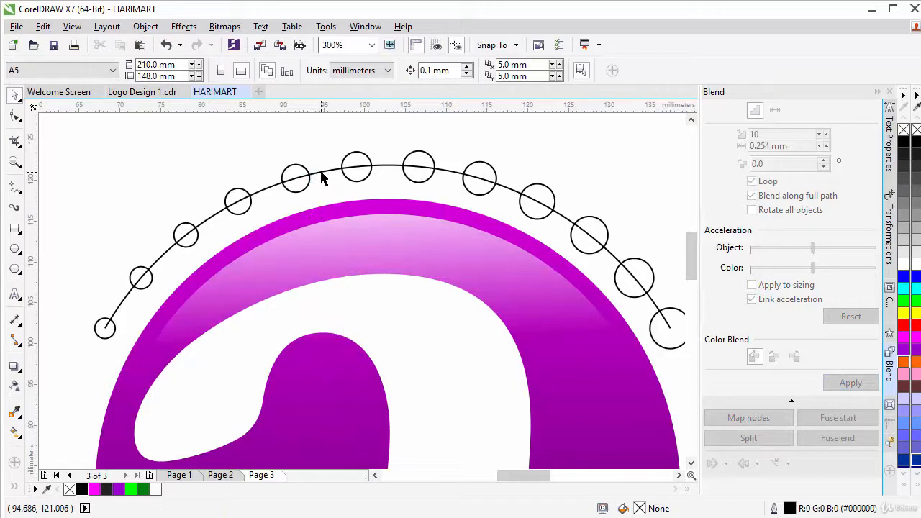
click(322, 176)
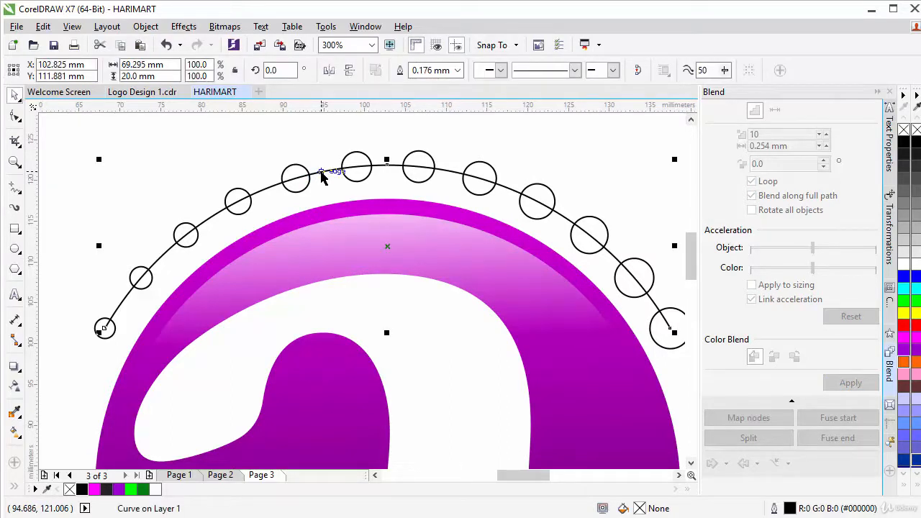
right_click(321, 173)
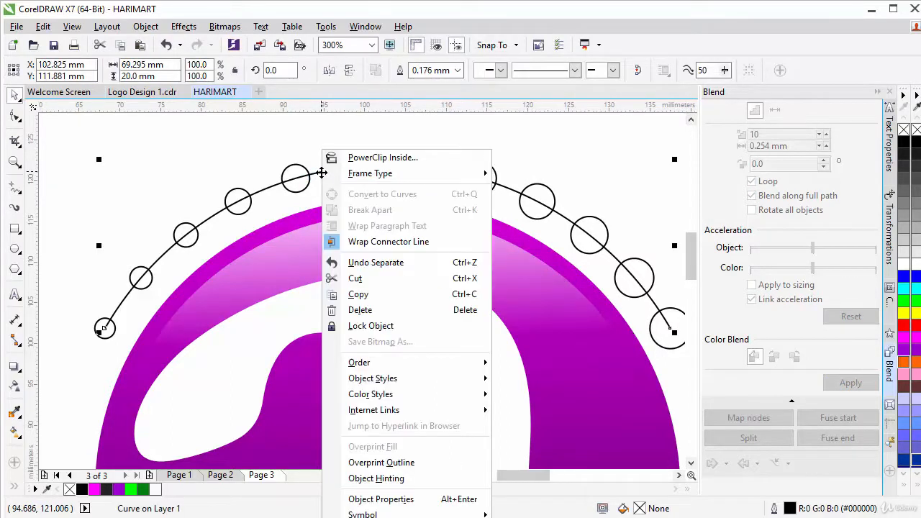
click(389, 317)
- Group the circles arranged above the logo
scroll(365, 219, down, 2)
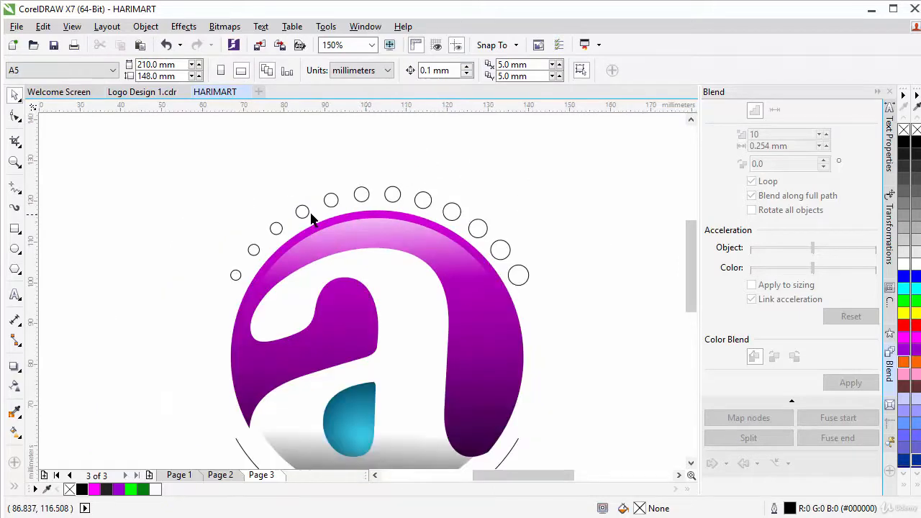
drag(124, 138, 596, 318)
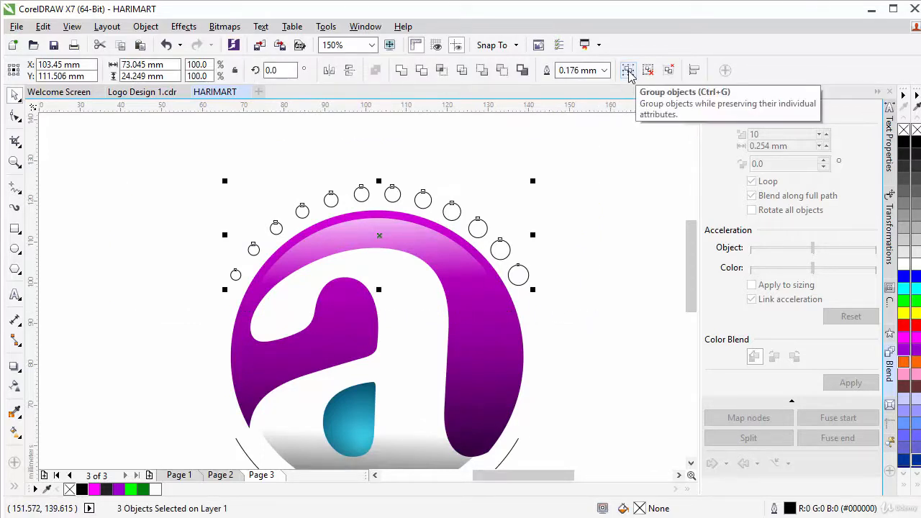
right_click(475, 228)
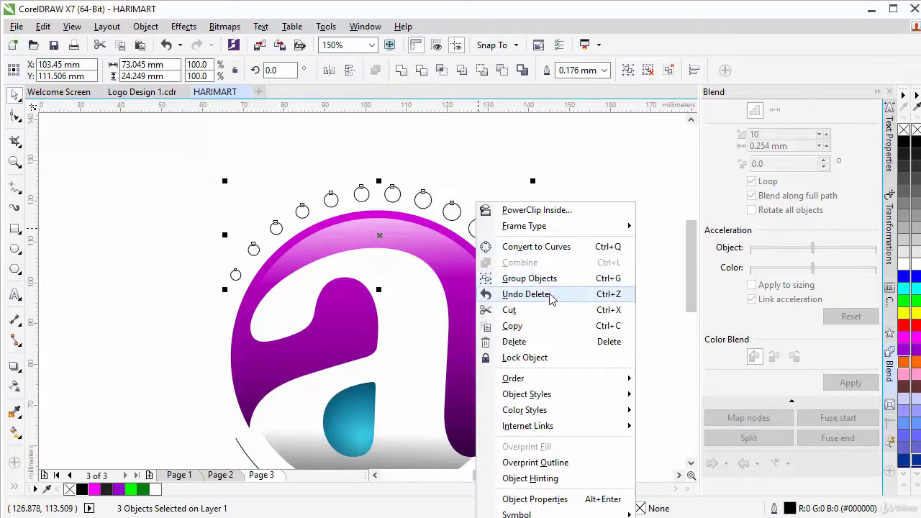
click(530, 279)
- Attach the remaining blended row of circles to the lower arc as its path and apply Blend along full path
key(shift+F4)
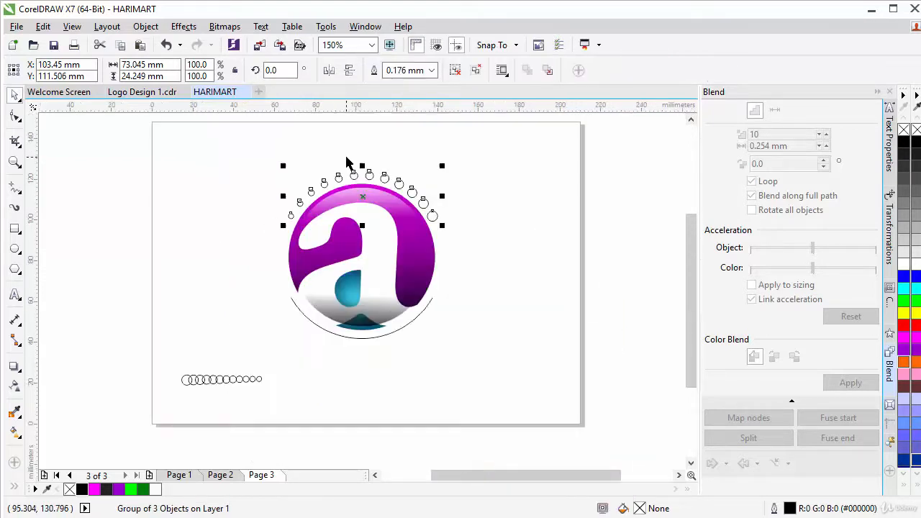
click(223, 381)
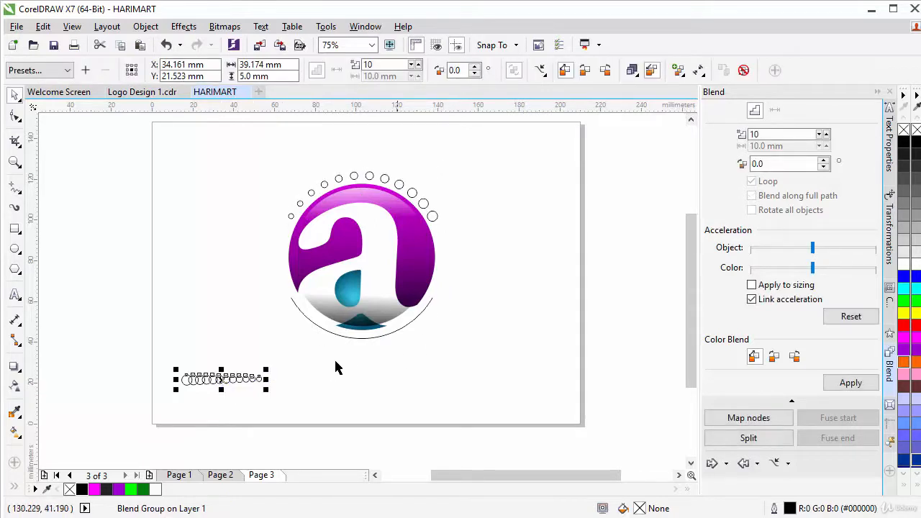
click(788, 465)
click(812, 413)
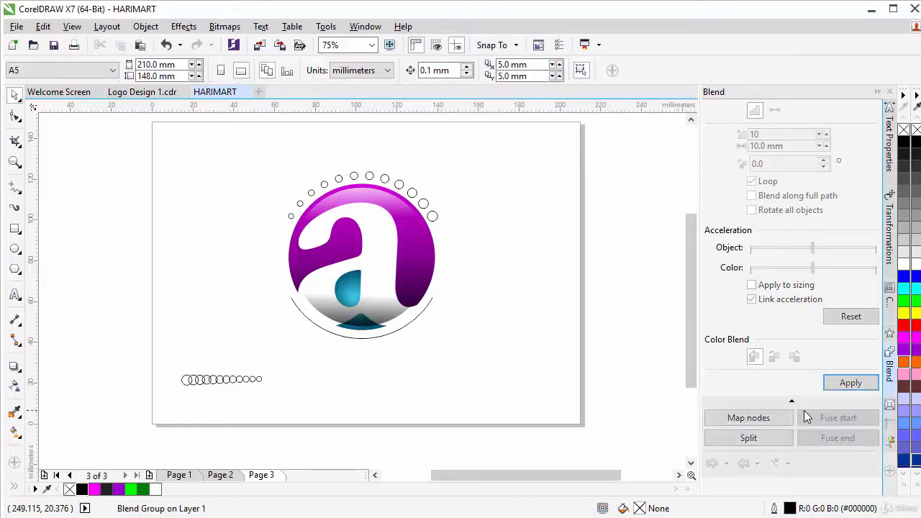
click(362, 333)
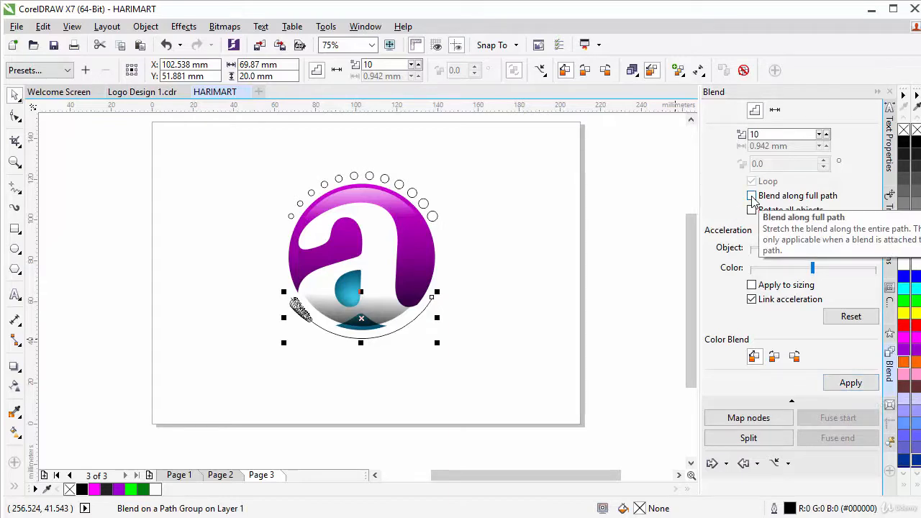
click(752, 196)
click(847, 385)
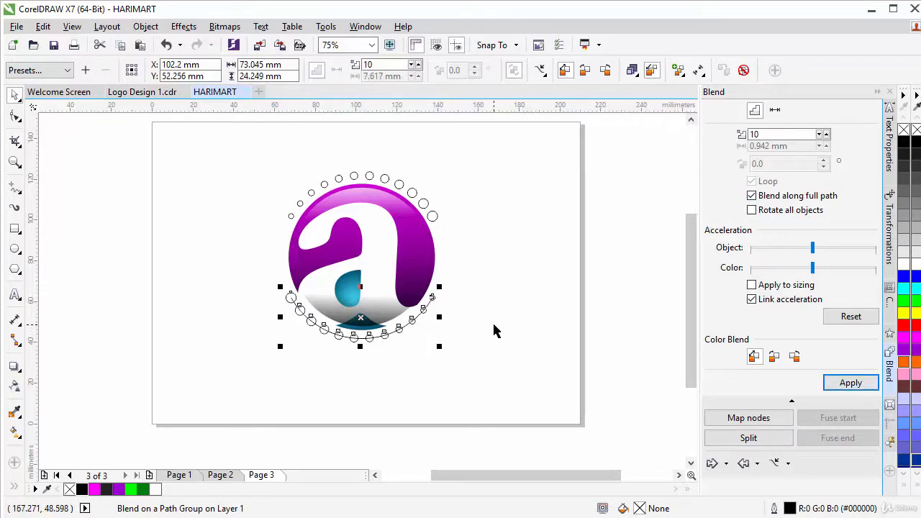
- Break the lower blend apart from its path and delete the lower arc line, keeping the circles
click(145, 27)
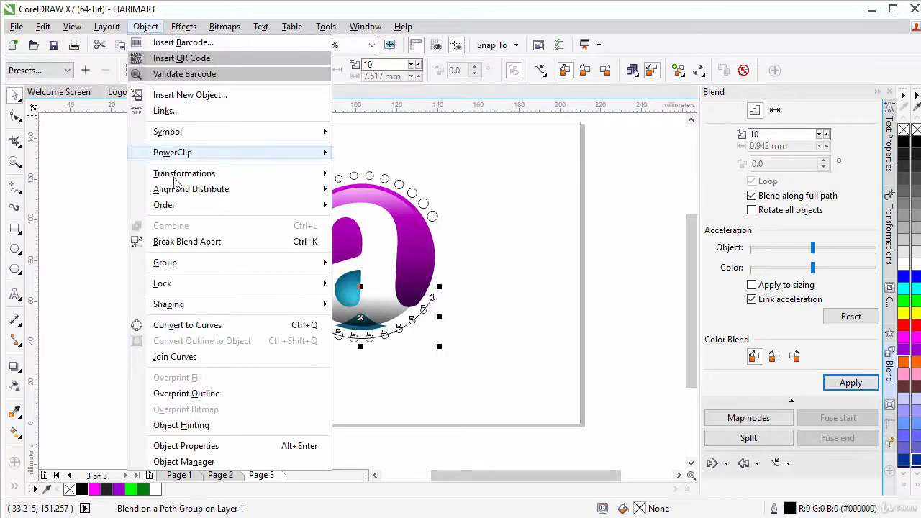
click(195, 242)
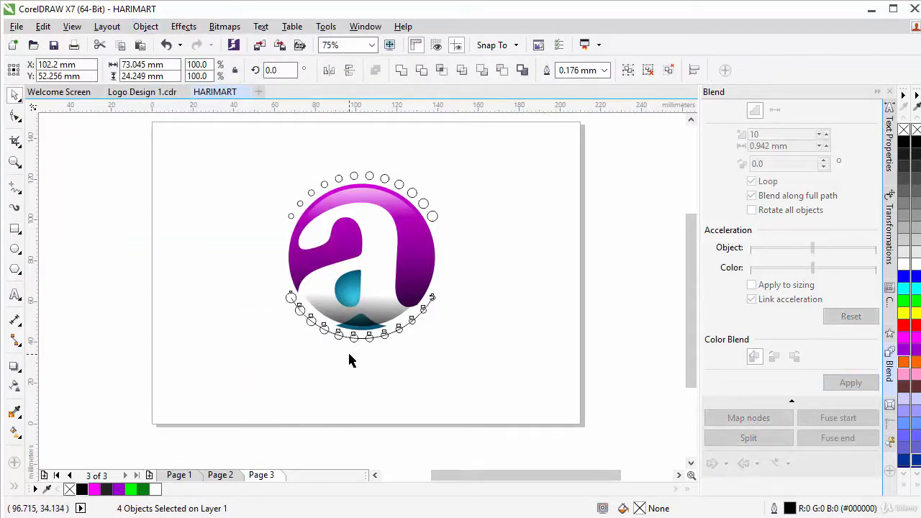
click(349, 360)
scroll(349, 349, up, 2)
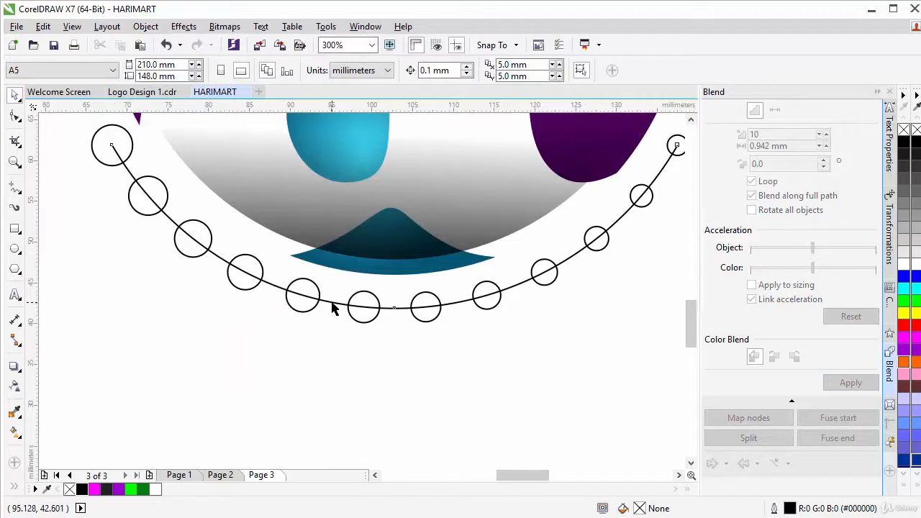
click(333, 305)
right_click(333, 302)
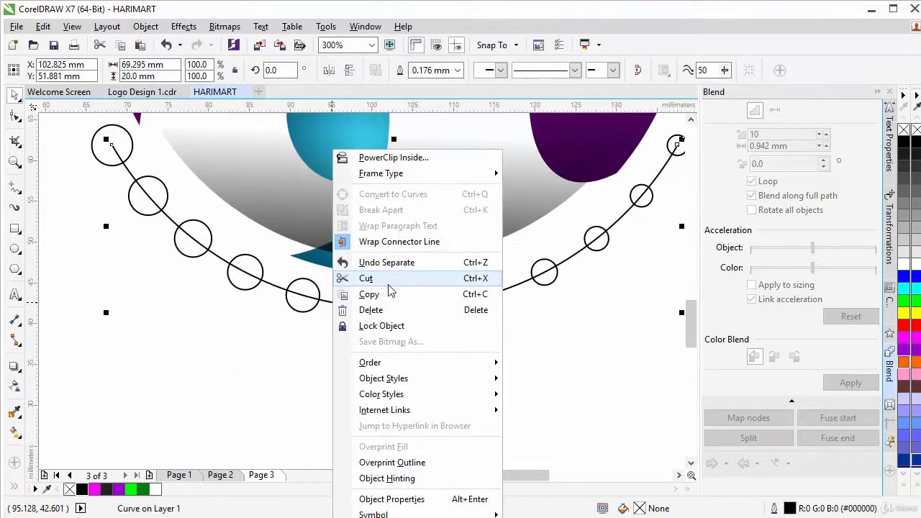
click(344, 311)
- Group the circles arranged below the logo
scroll(342, 293, down, 2)
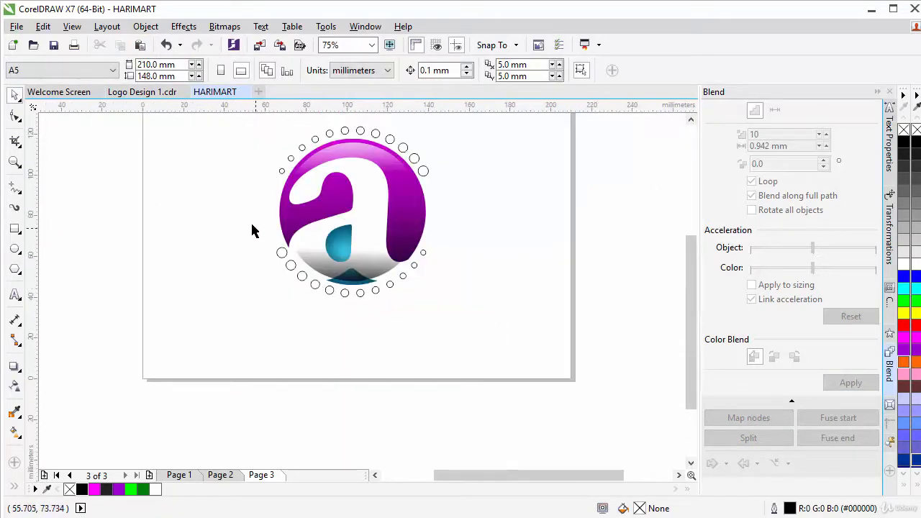
drag(242, 224, 488, 334)
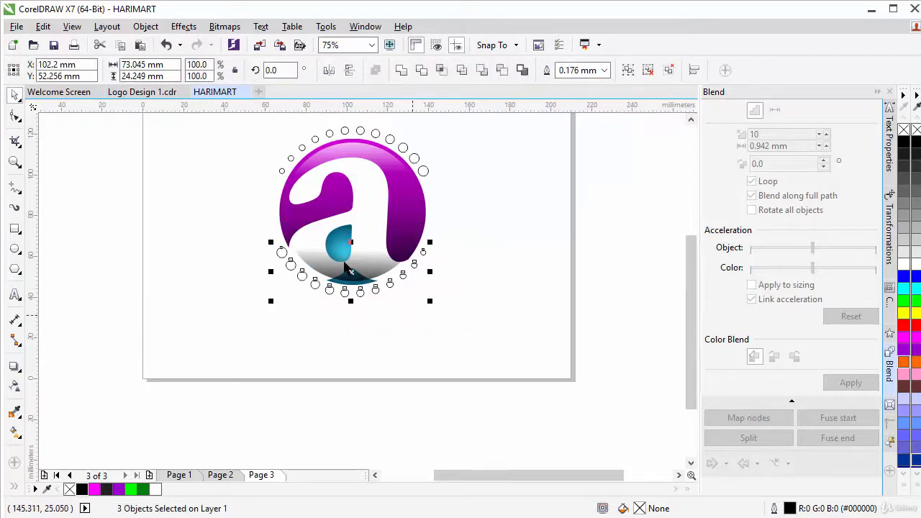
click(628, 70)
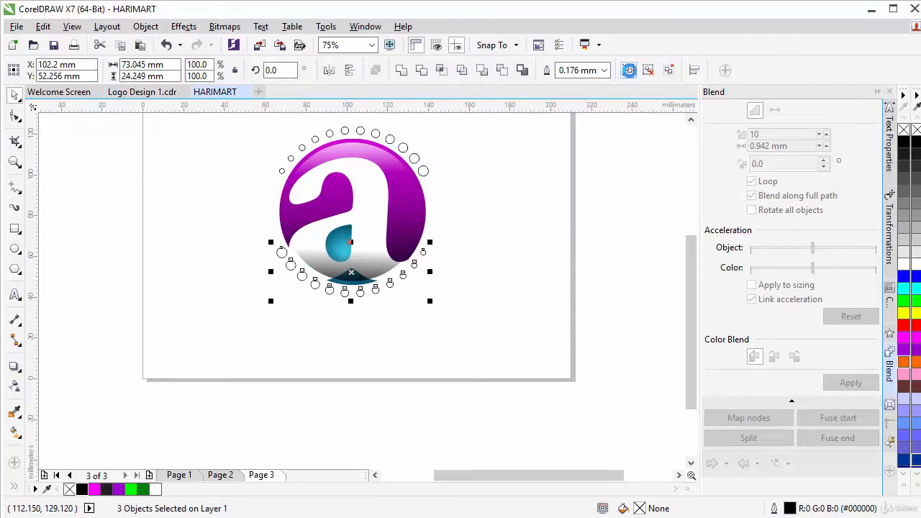
click(480, 249)
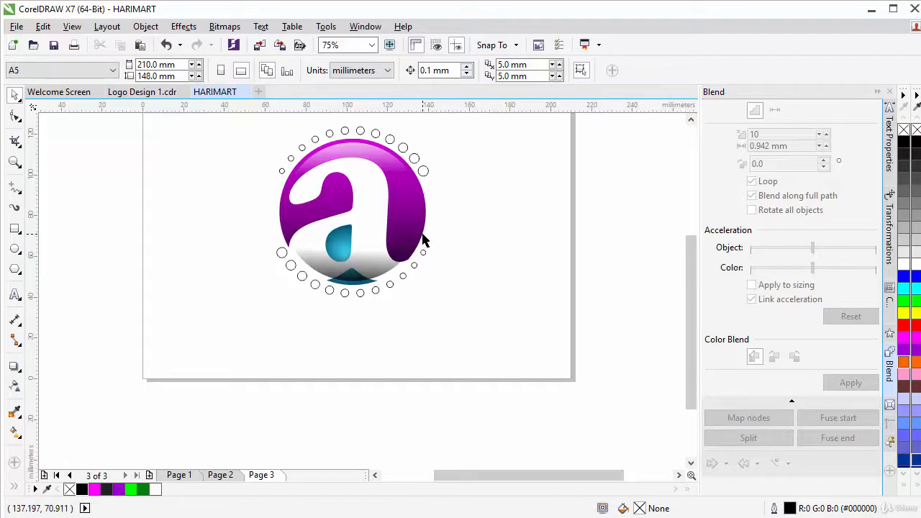
- Give the lower circle group a solid cyan fill of R 4, G 190, B 219 (#04BEDB) and remove its outline
scroll(423, 213, down, 1)
scroll(423, 210, up, 1)
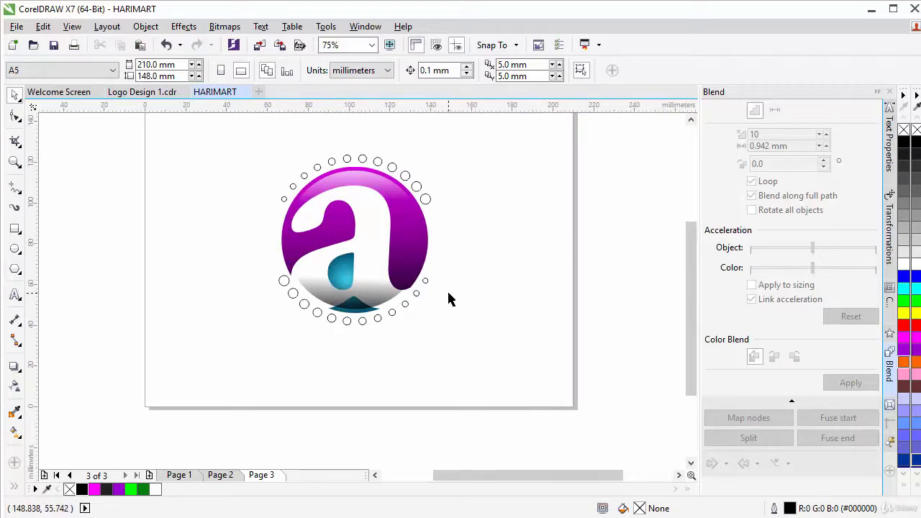
click(331, 324)
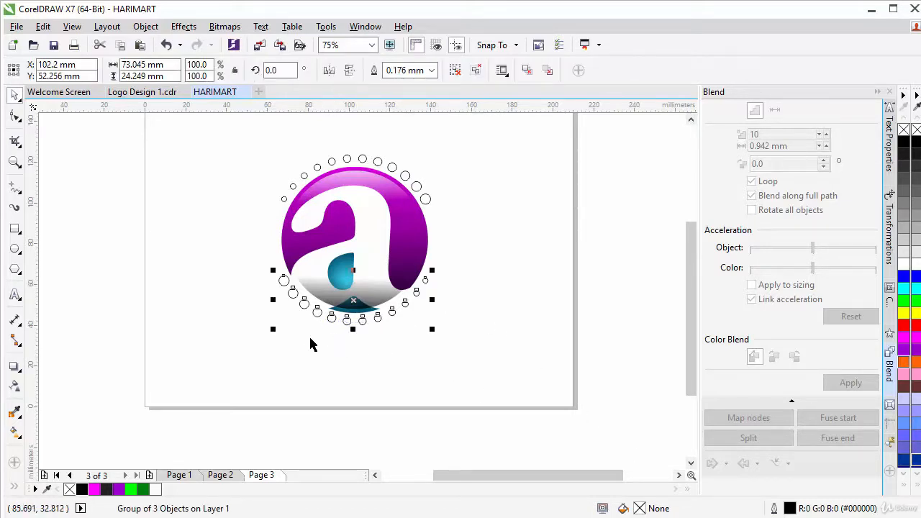
double_click(639, 509)
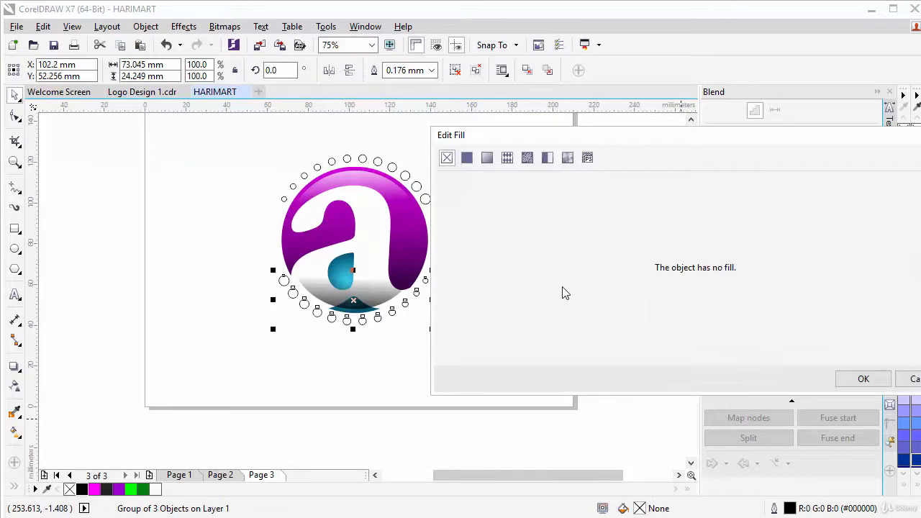
click(467, 159)
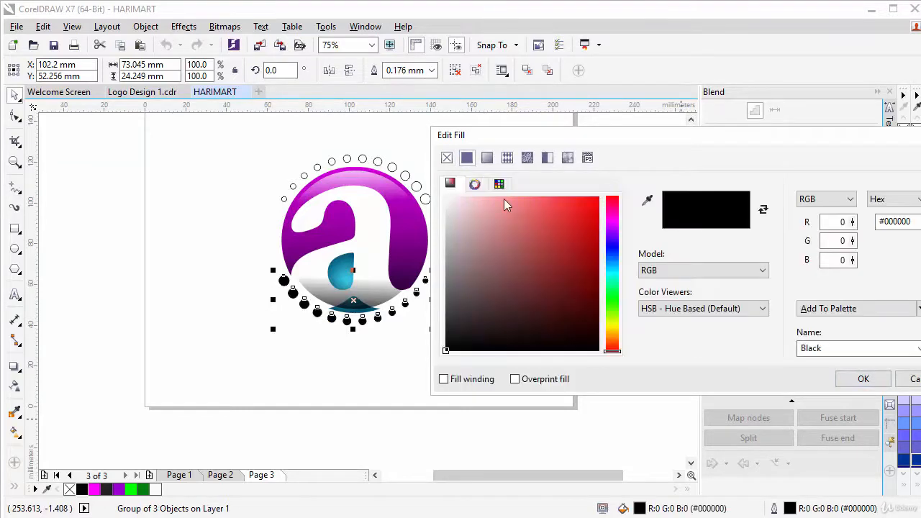
click(613, 273)
drag(597, 220, 596, 218)
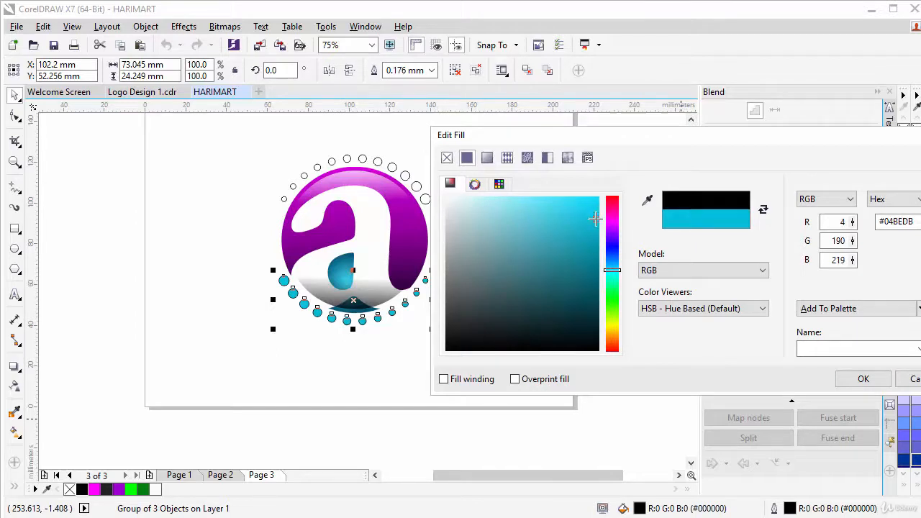
click(862, 378)
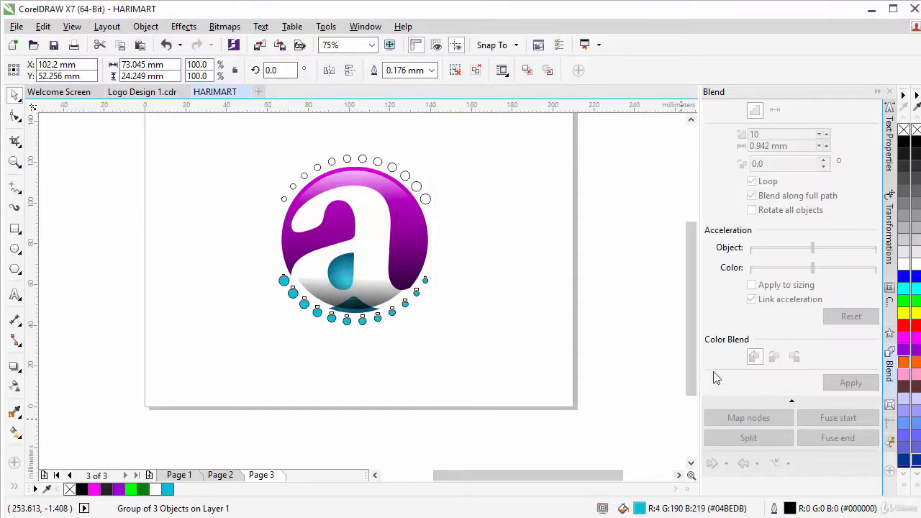
right_click(904, 132)
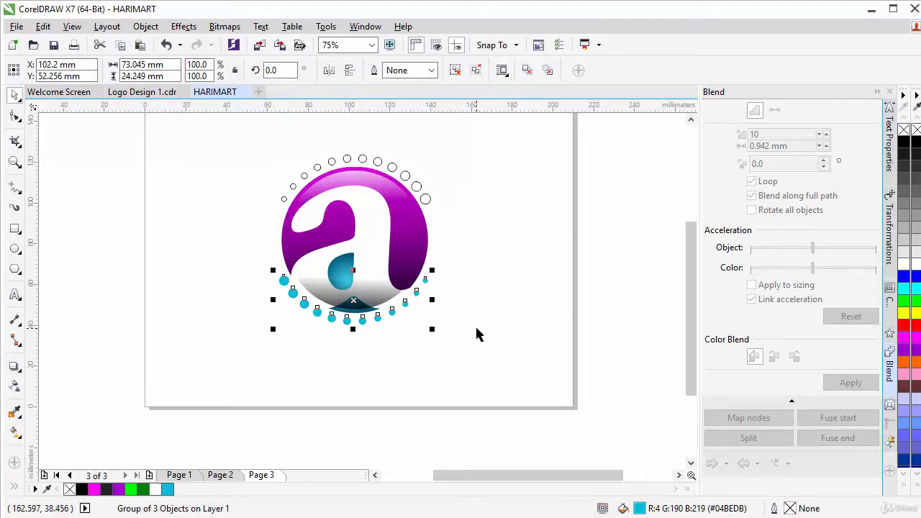
- Fill the upper circle group with the same cyan #04BEDB and remove its outline
click(426, 199)
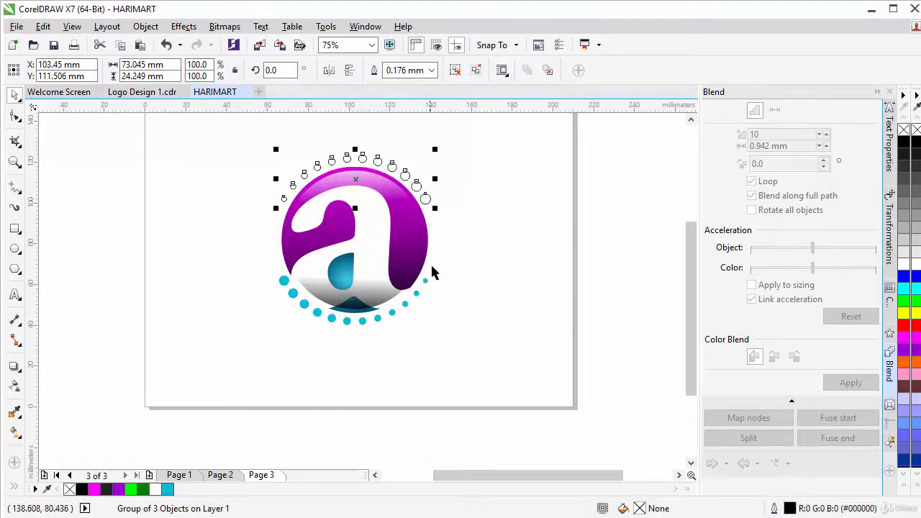
click(170, 490)
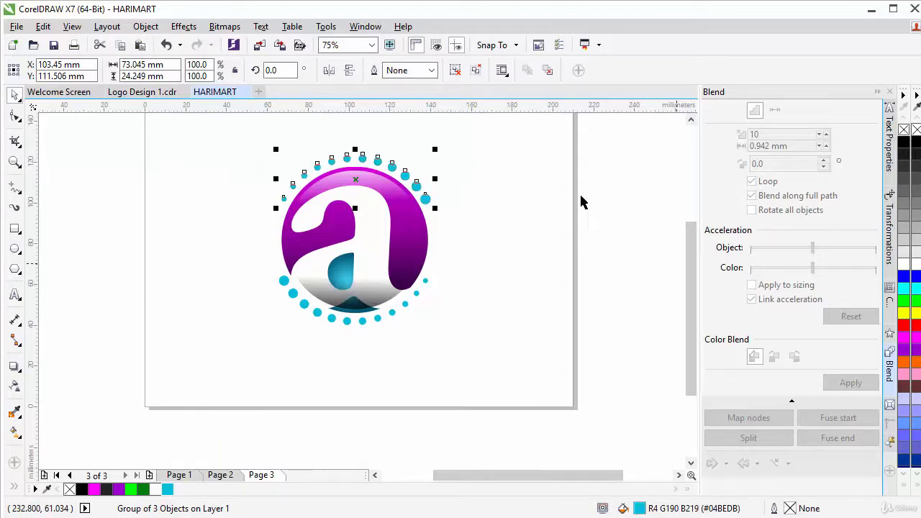
click(482, 272)
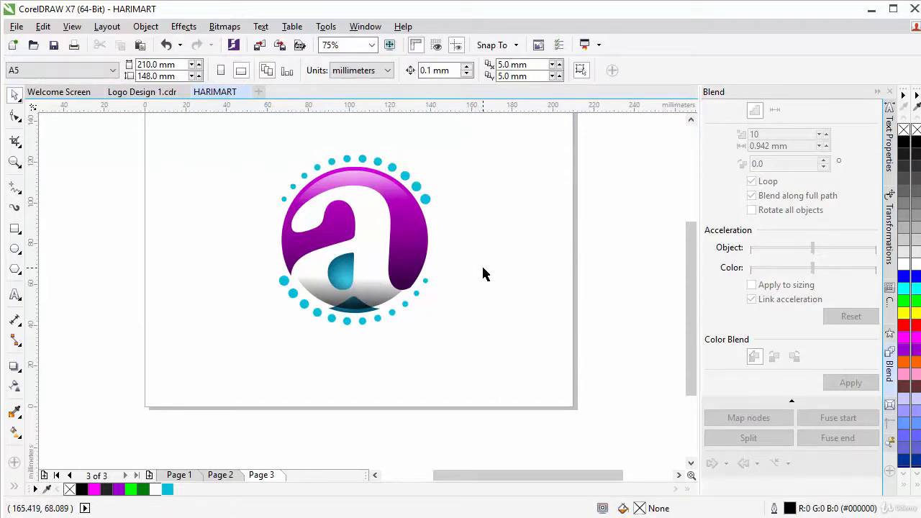